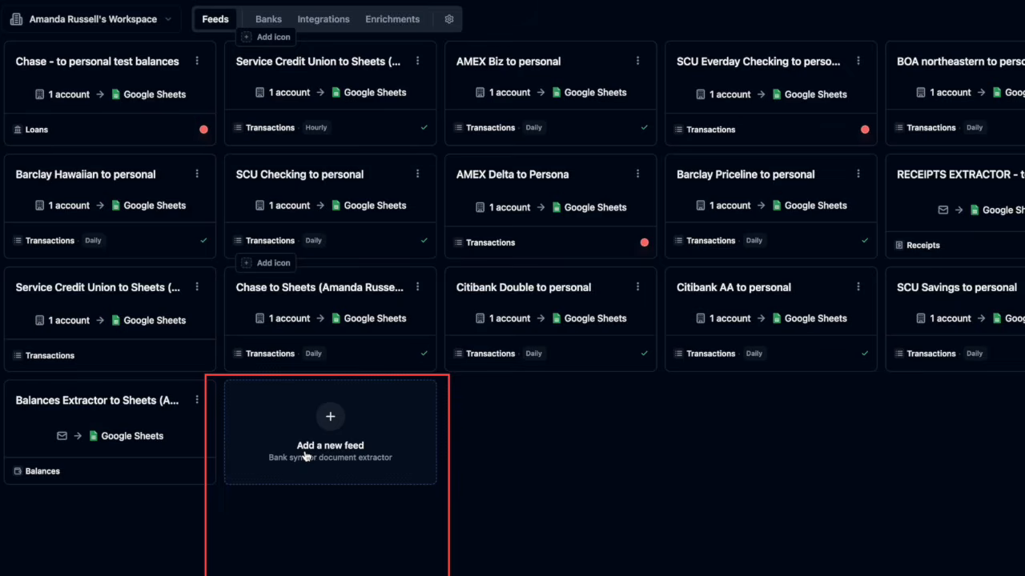
# Start a new Sync Data from Institutions feed and give it a fire icon
pyautogui.click(304, 455)
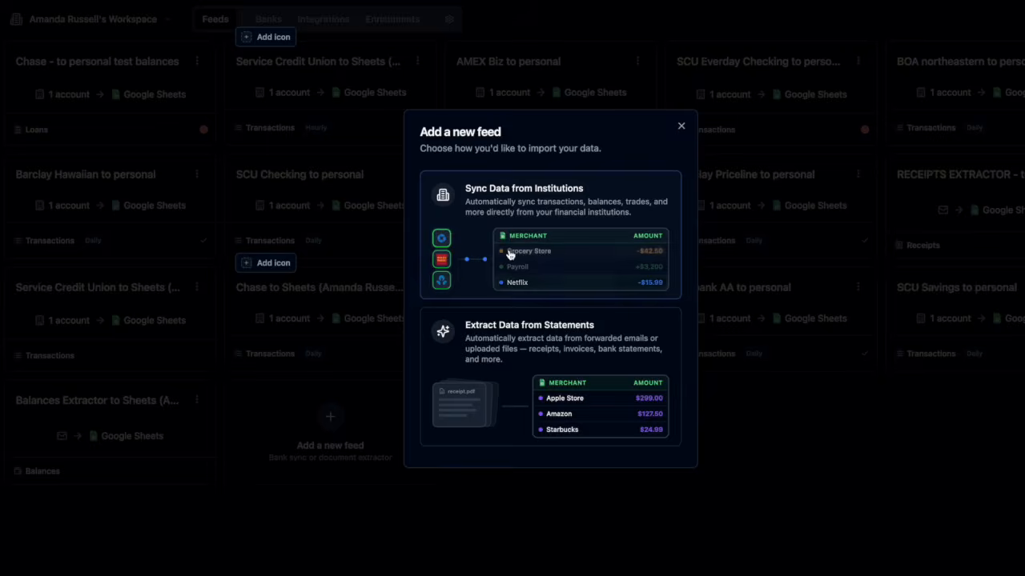
pyautogui.click(508, 255)
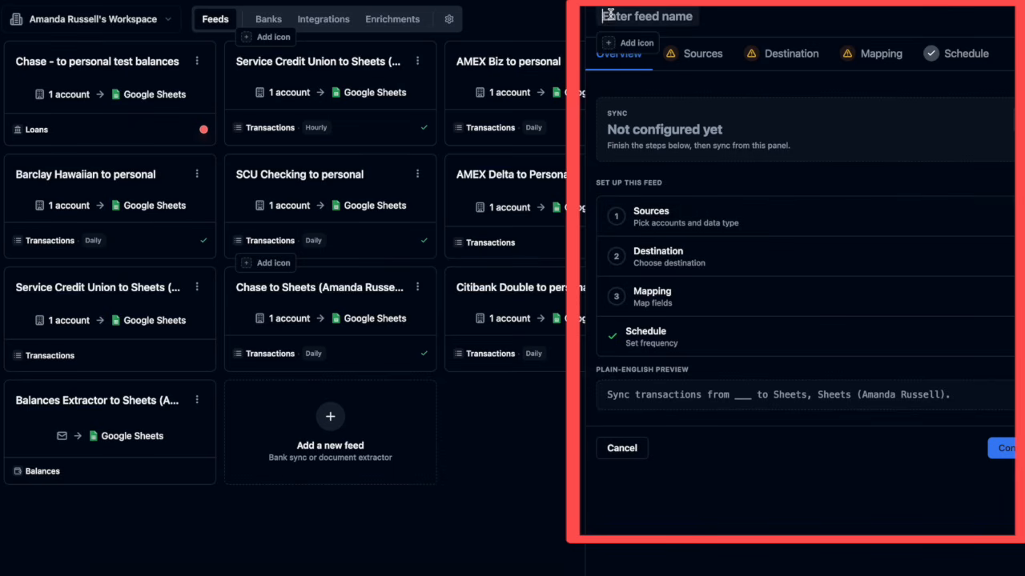
pyautogui.click(613, 44)
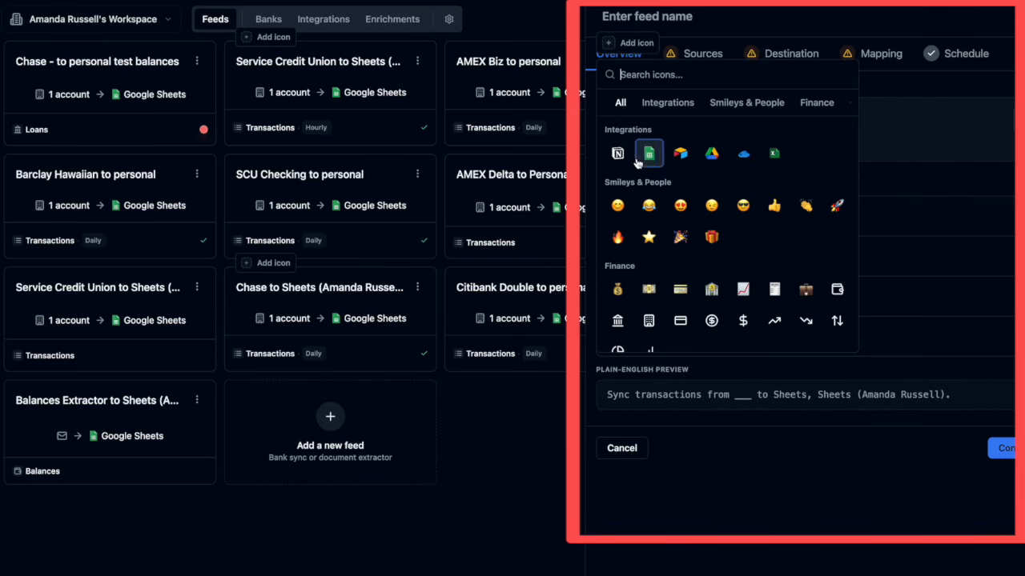
pyautogui.click(617, 238)
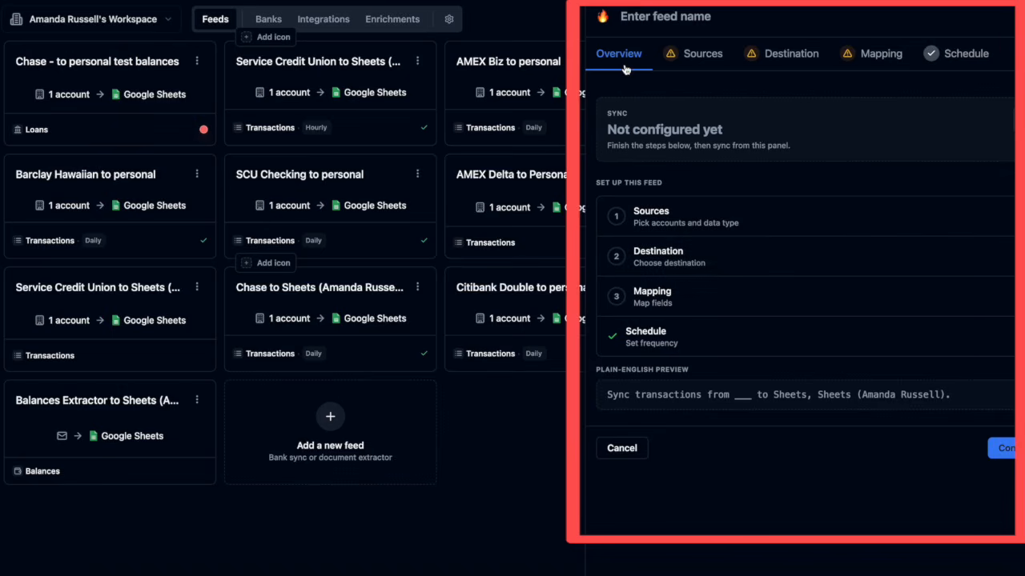
# Name the feed 'Example - checking to MYAT Accounting template' and go to its Sources
pyautogui.click(664, 16)
pyautogui.write('example - checking to my')
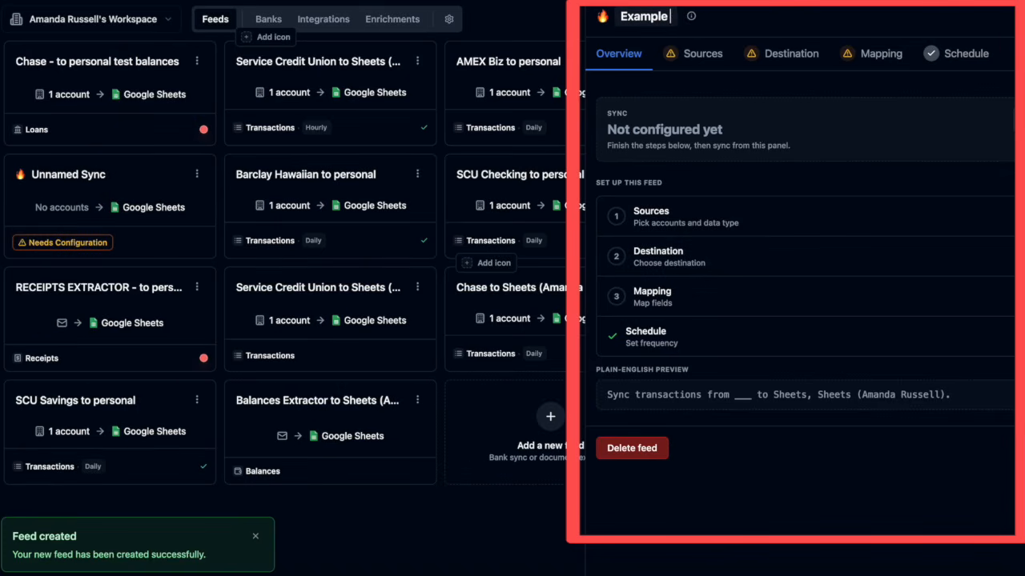
pyautogui.press('BackSpace')
pyautogui.press('BackSpace')
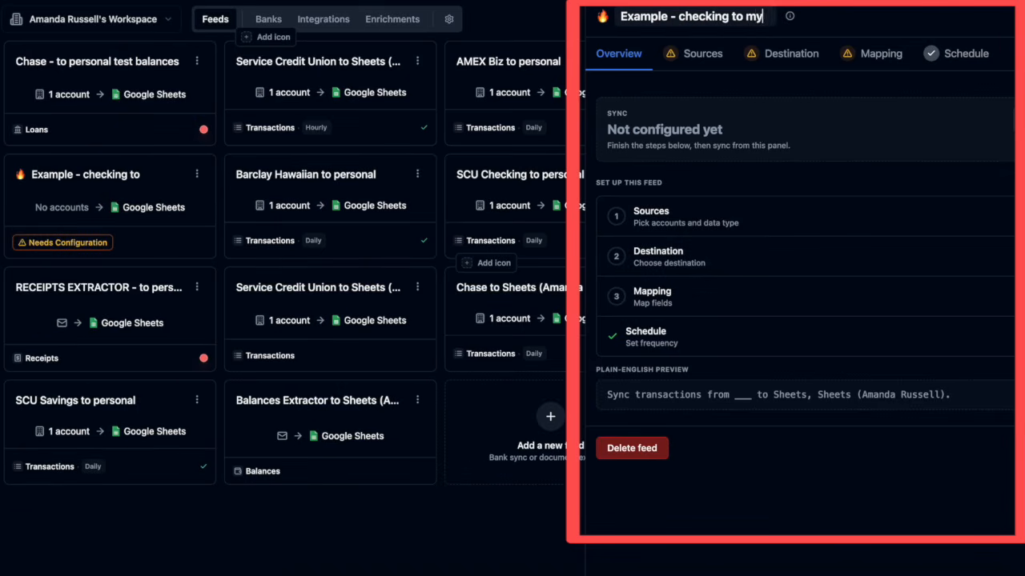
pyautogui.write('MYAT Accounting template')
pyautogui.click(694, 134)
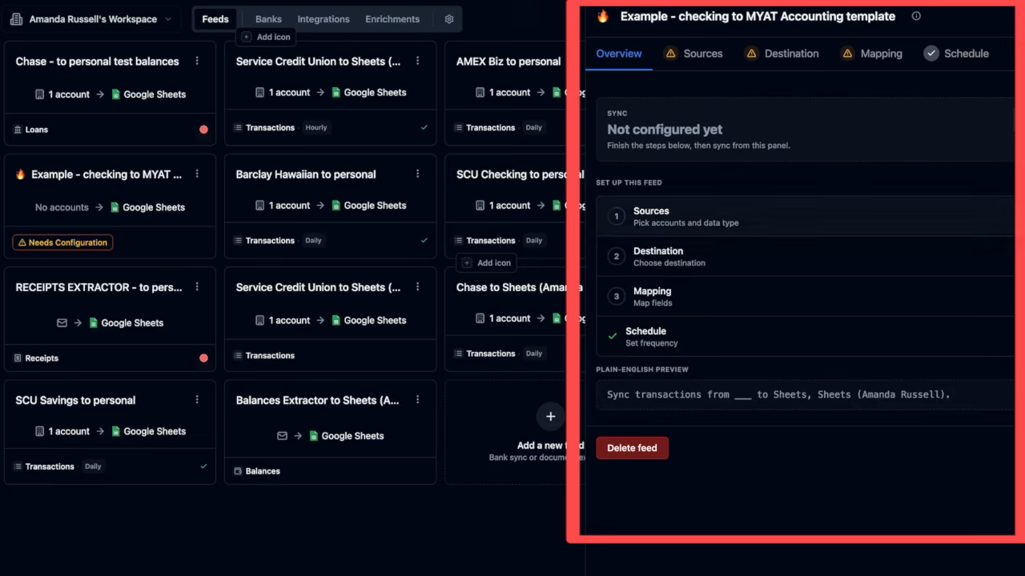
pyautogui.click(992, 216)
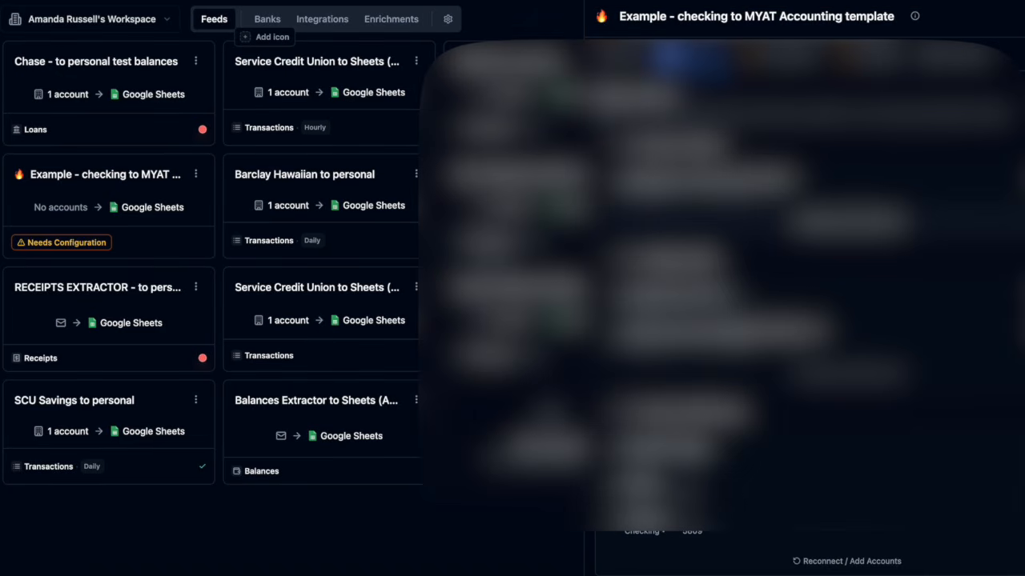
# Select the checking account as the feed's source and continue to Destination
pyautogui.scroll(-2, 800, 345)
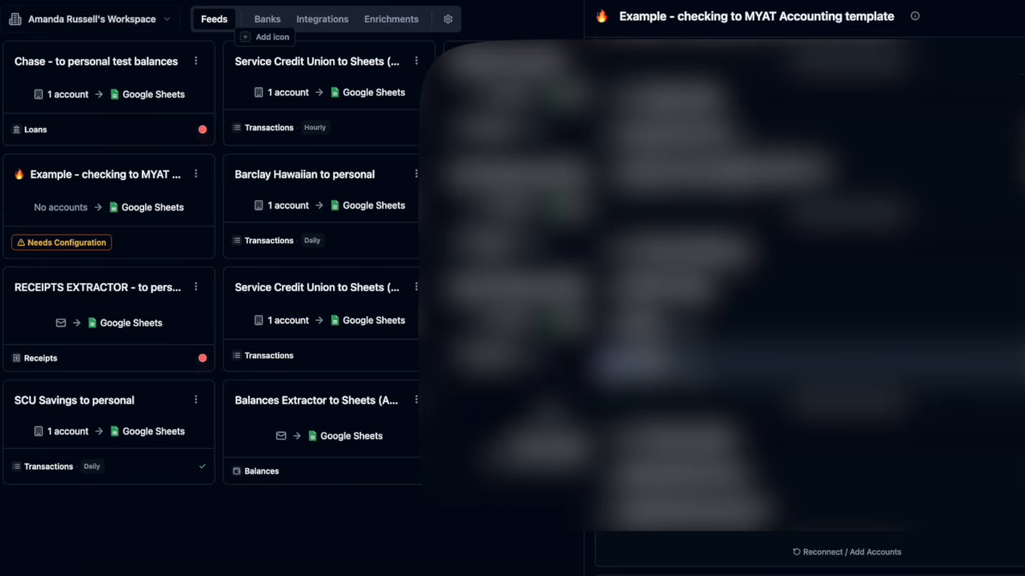
pyautogui.click(614, 363)
pyautogui.scroll(-4, 641, 364)
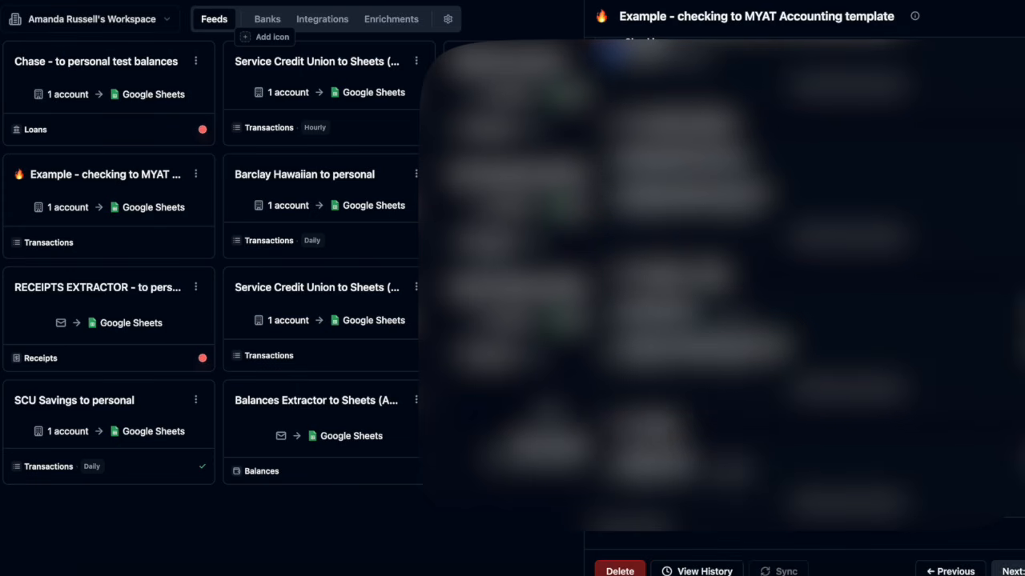
pyautogui.click(1011, 571)
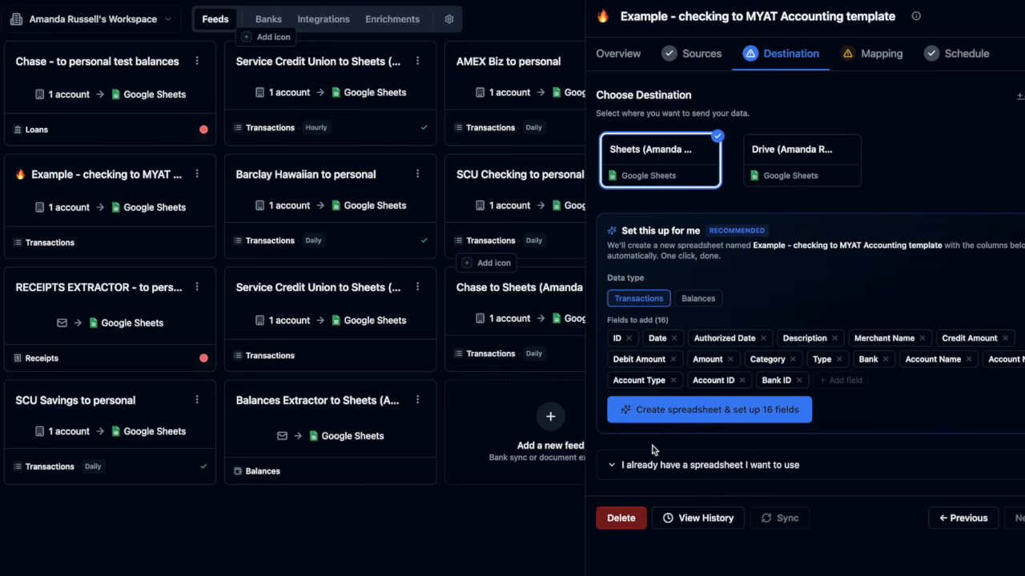
# Choose to use an existing spreadsheet and sign in with Google to open the sheet picker
pyautogui.click(640, 464)
pyautogui.scroll(-2, 640, 463)
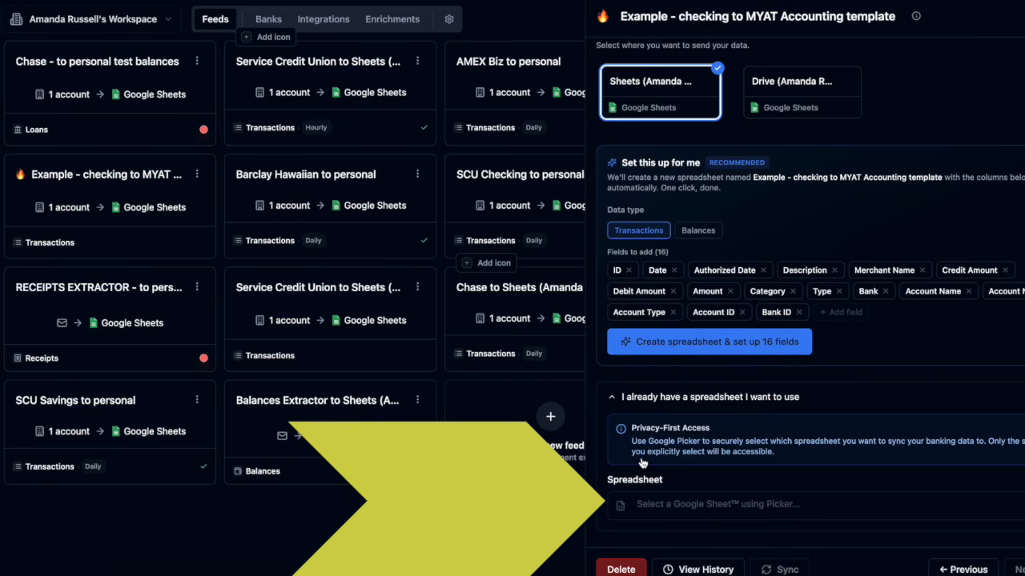
pyautogui.click(671, 513)
pyautogui.click(545, 371)
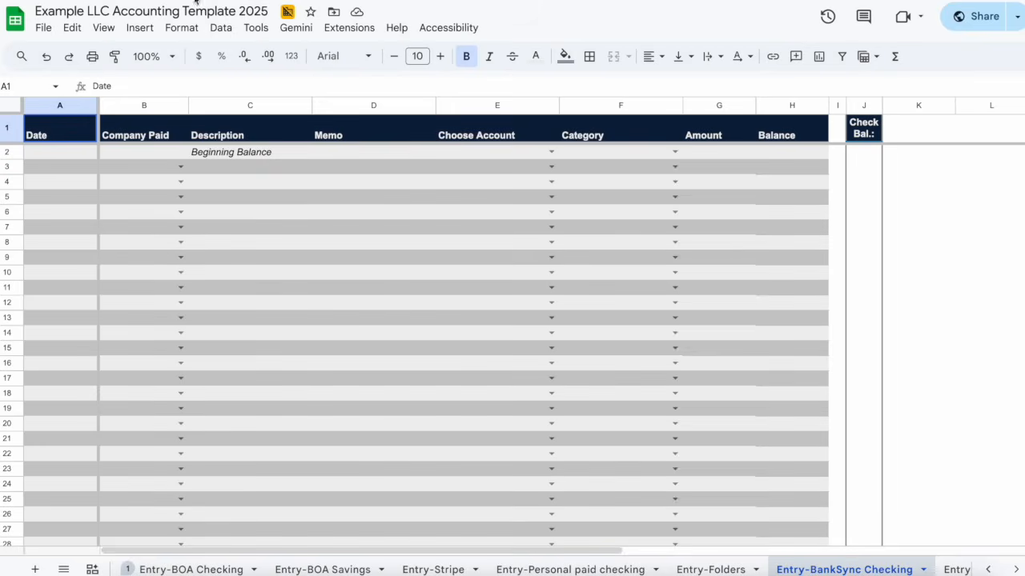
# Search for and select the Example LLC Accounting Template 2025 spreadsheet in the picker
pyautogui.click(195, 9)
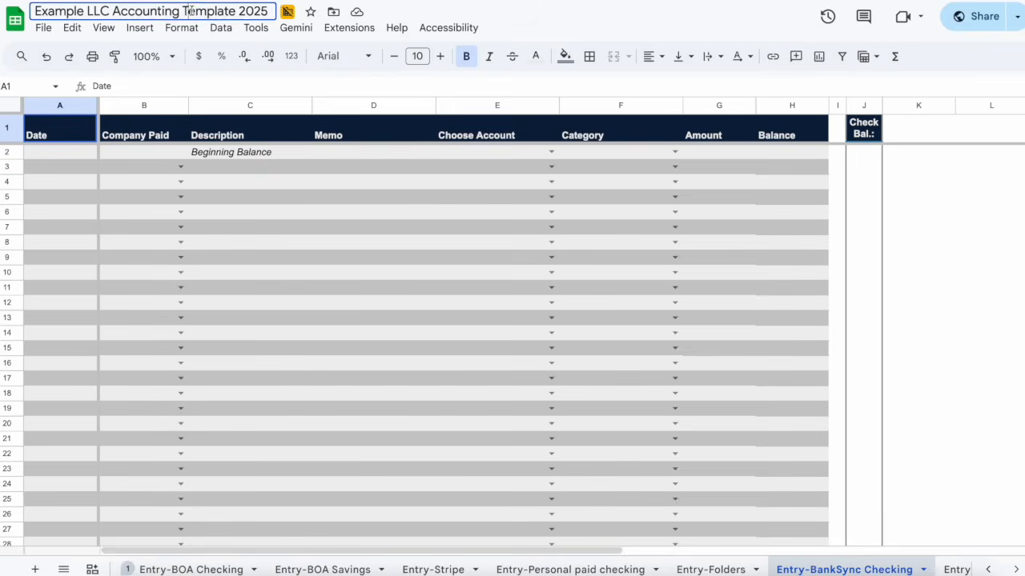
pyautogui.hotkey('ctrl', 'c')
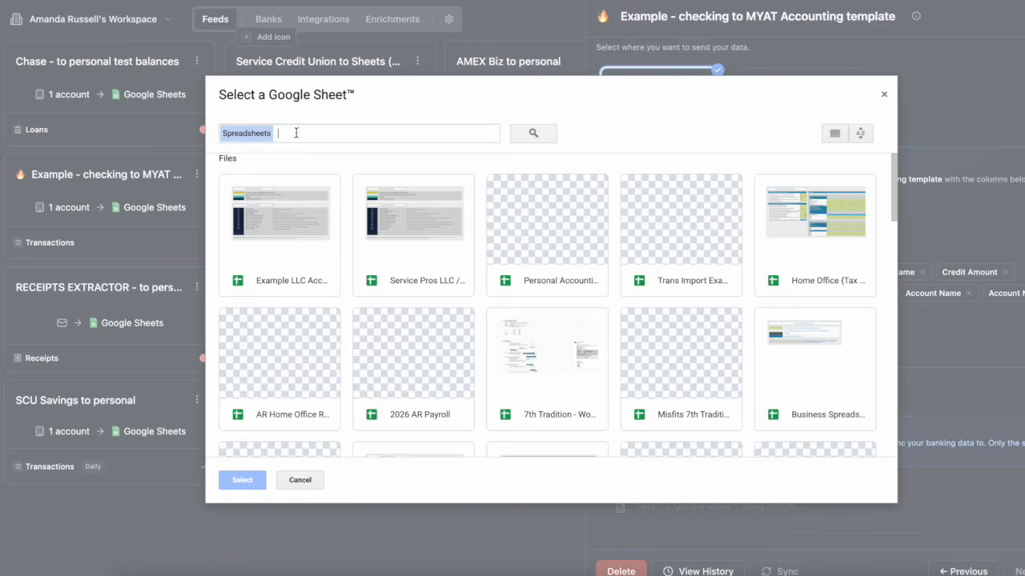
pyautogui.hotkey('ctrl', 'v')
pyautogui.press('Return')
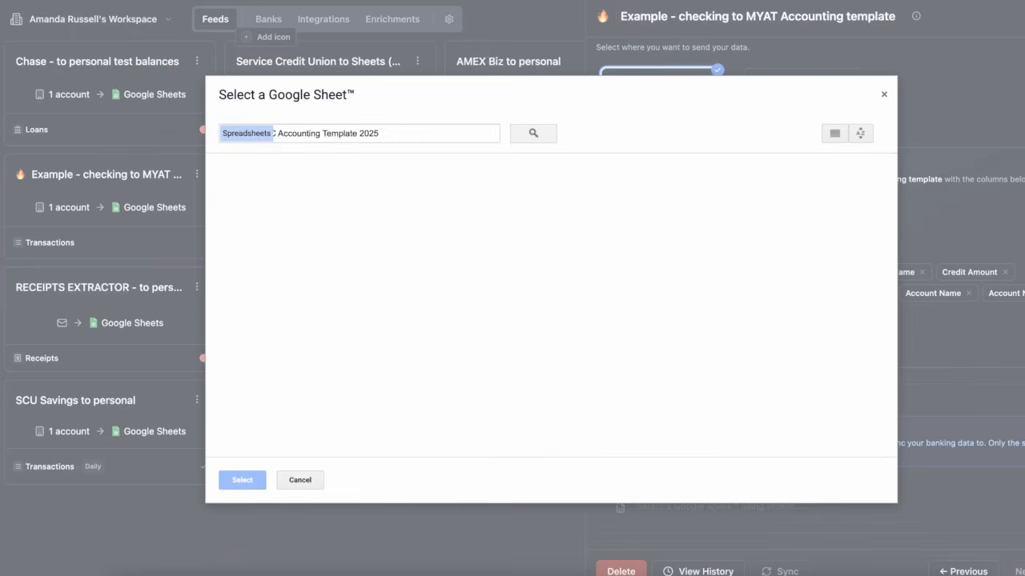
pyautogui.click(490, 238)
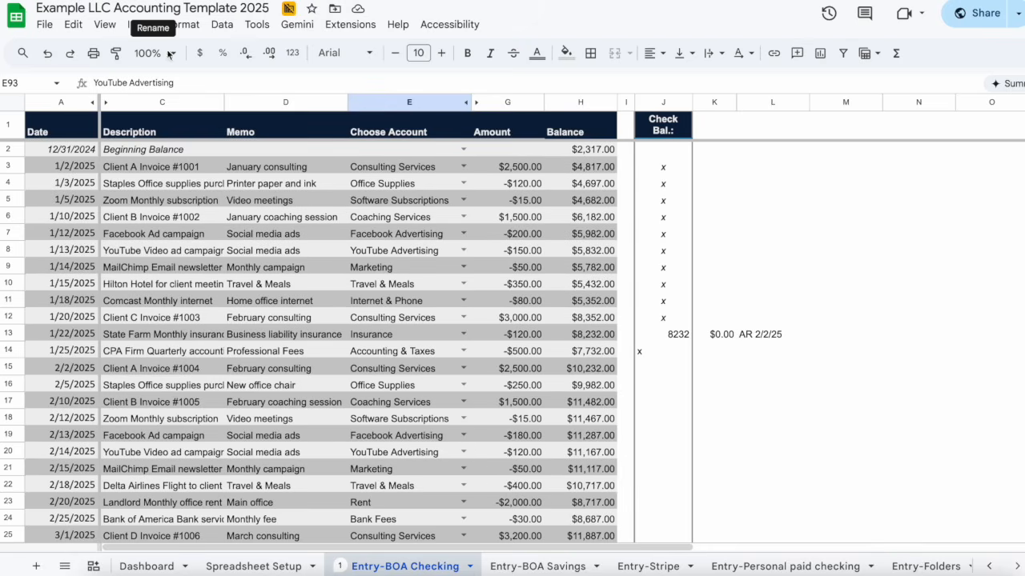
# Browse the Entry-BOA Savings and Entry-Stripe tabs, then bring up the all-sheets list
pyautogui.scroll(-3, 270, 269)
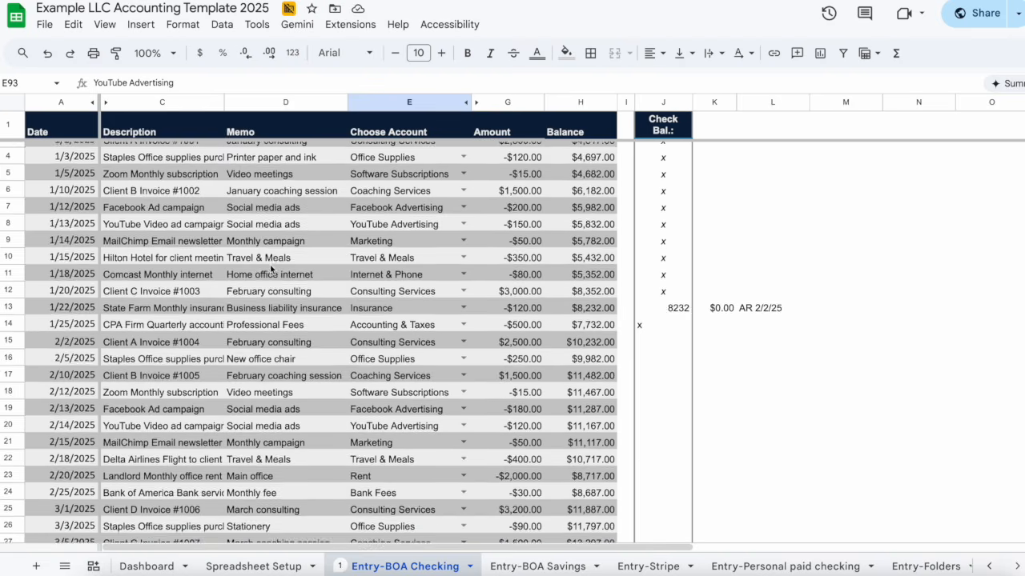
pyautogui.scroll(3, 271, 270)
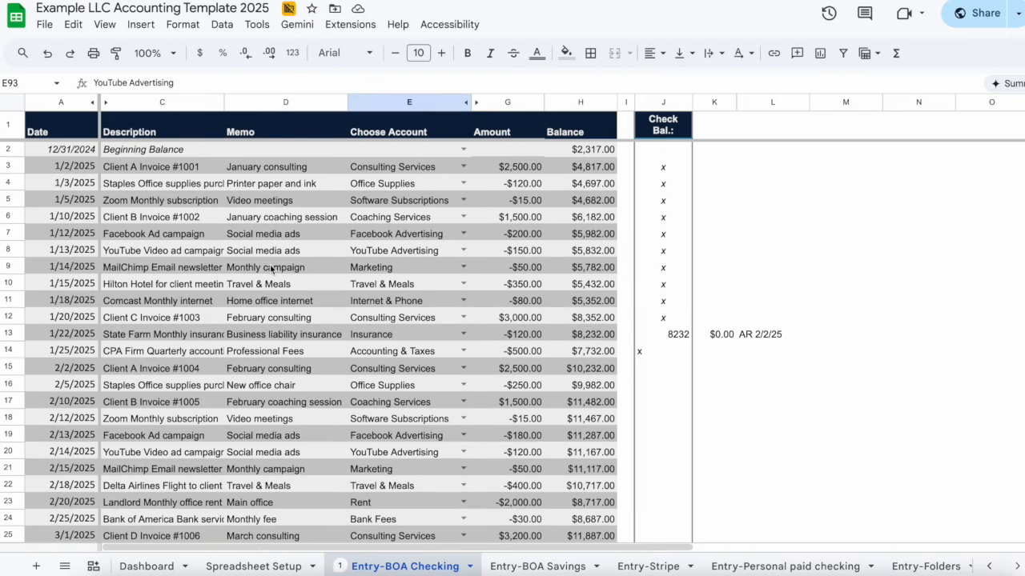
pyautogui.click(554, 565)
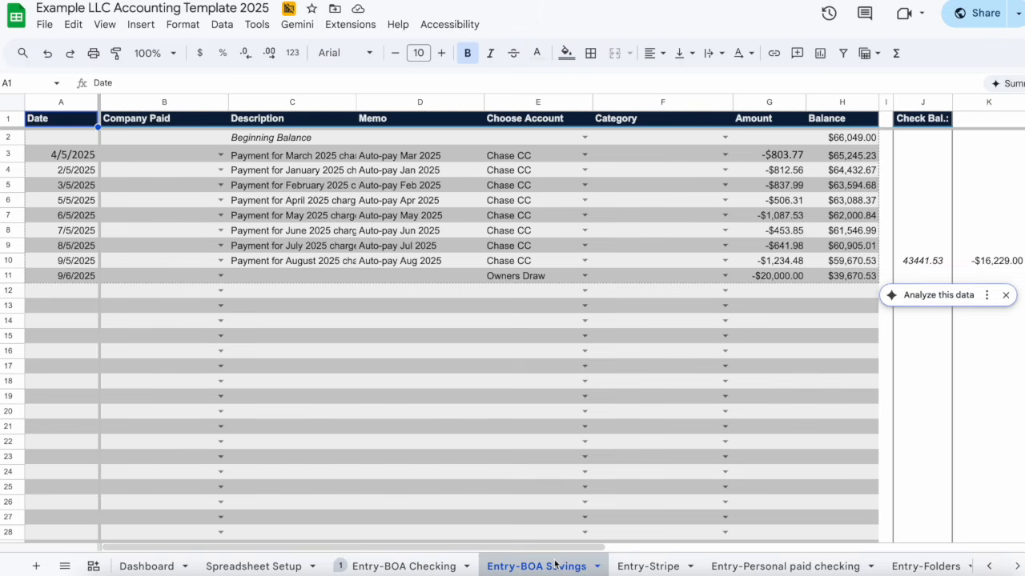
pyautogui.click(629, 565)
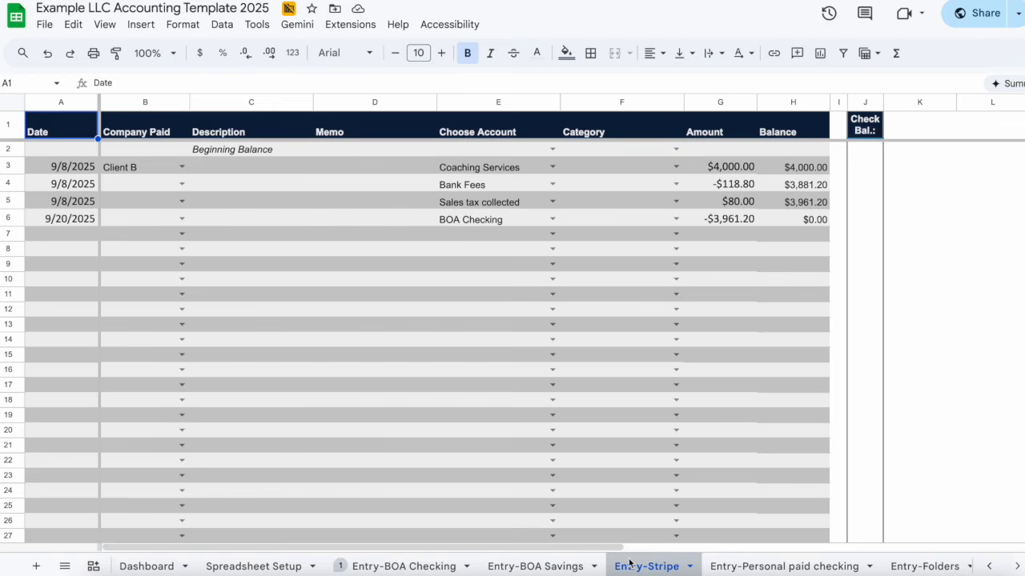
pyautogui.click(65, 566)
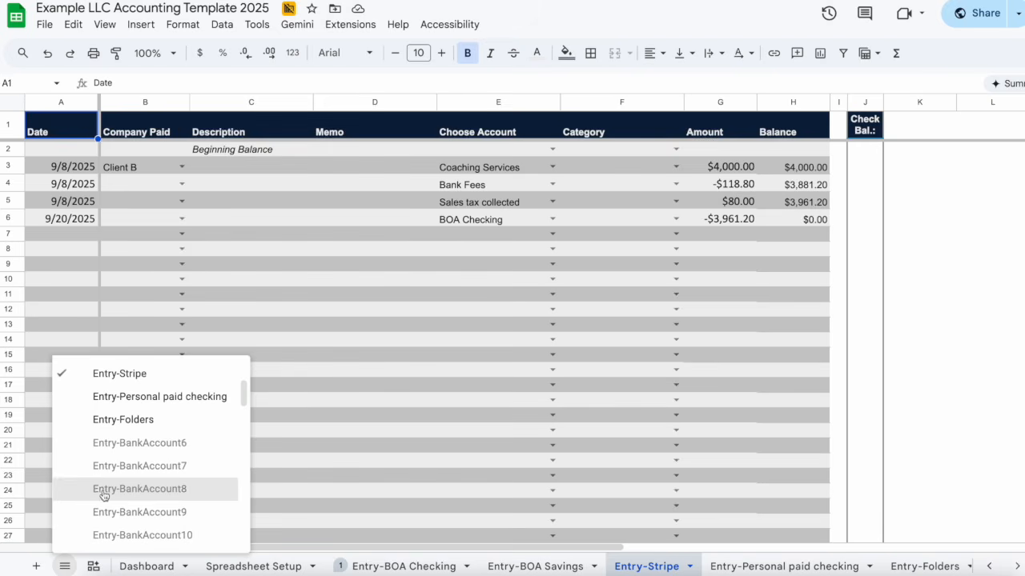
# Rename the Entry-BankAccount6 sheet to 'Entry-BankSync Checking'
pyautogui.click(105, 450)
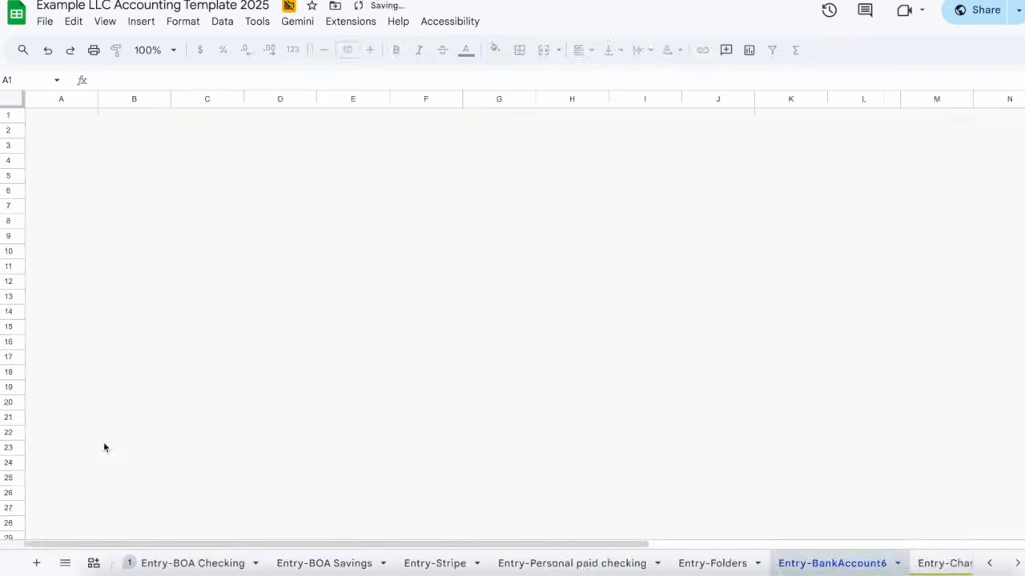
pyautogui.doubleClick(828, 564)
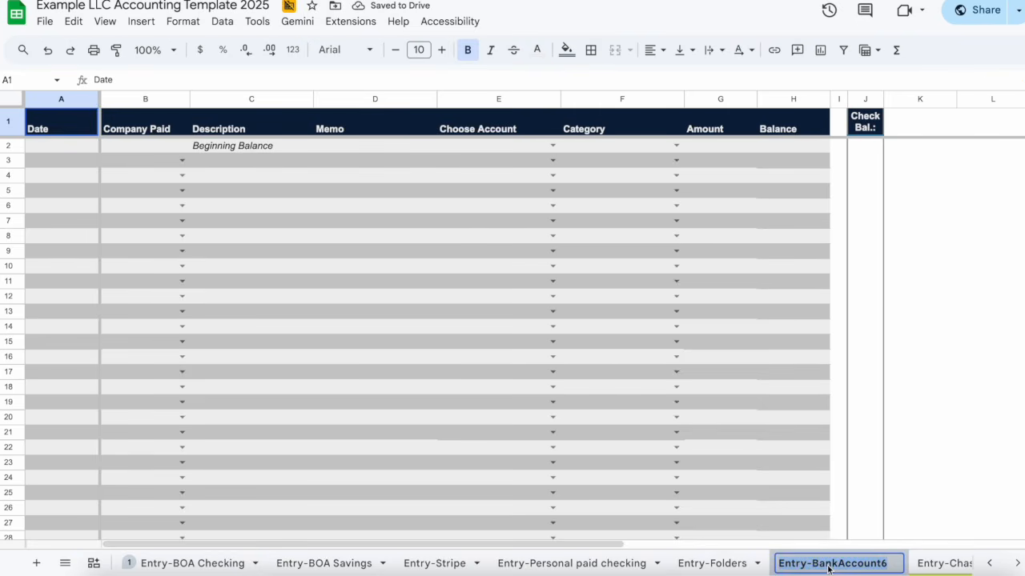
pyautogui.write('Entry-Bank')
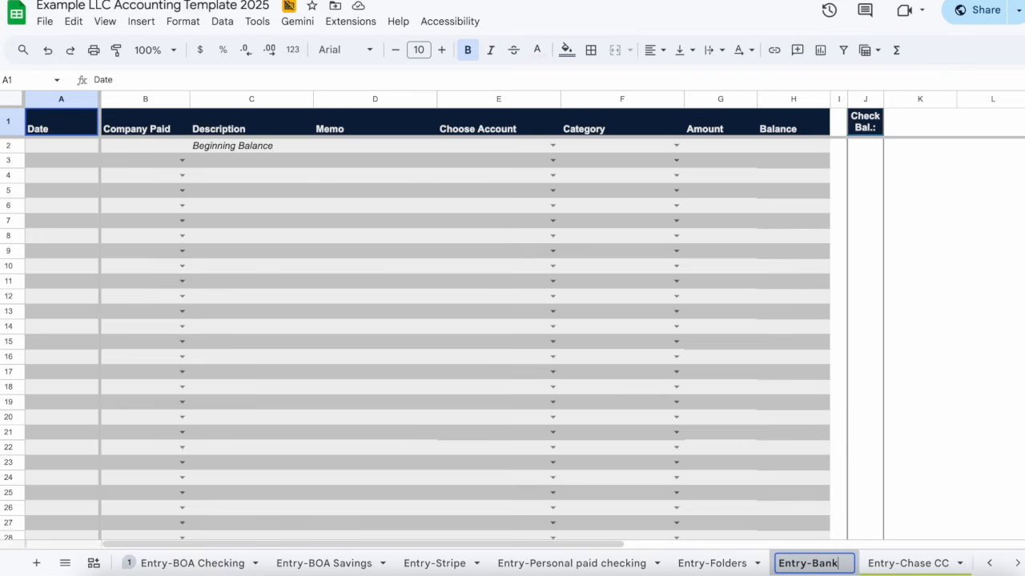
pyautogui.write('Sync Checking')
pyautogui.press('Return')
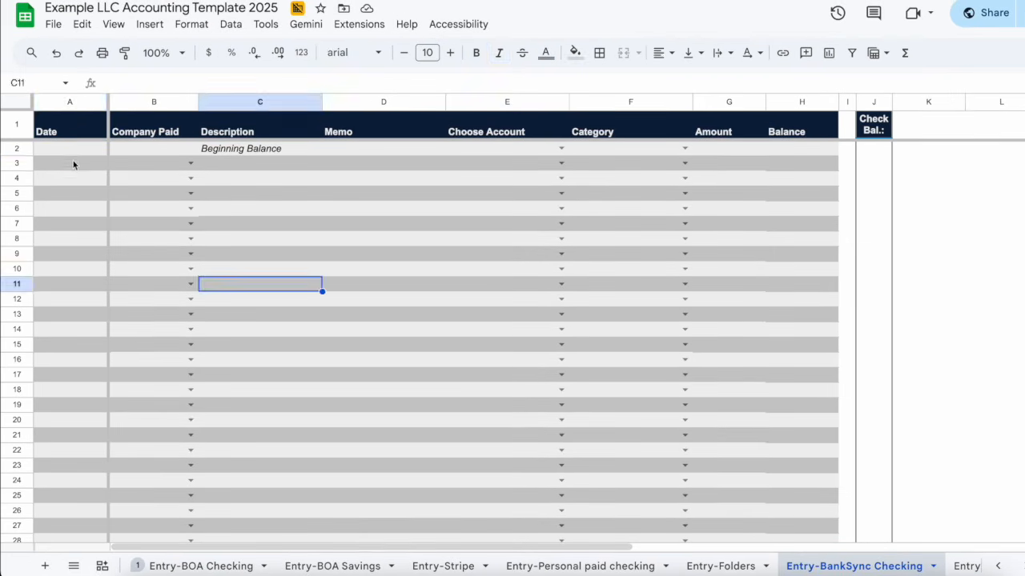
# Enter 12/31/2024 in A2 and a beginning balance of 22801.92 in H2
pyautogui.click(70, 148)
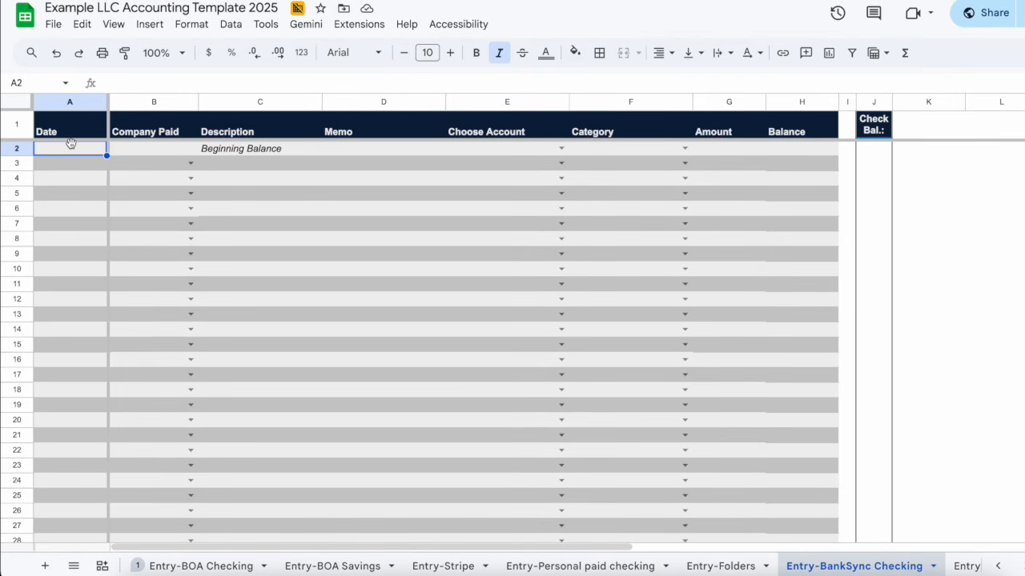
pyautogui.write('12/31/')
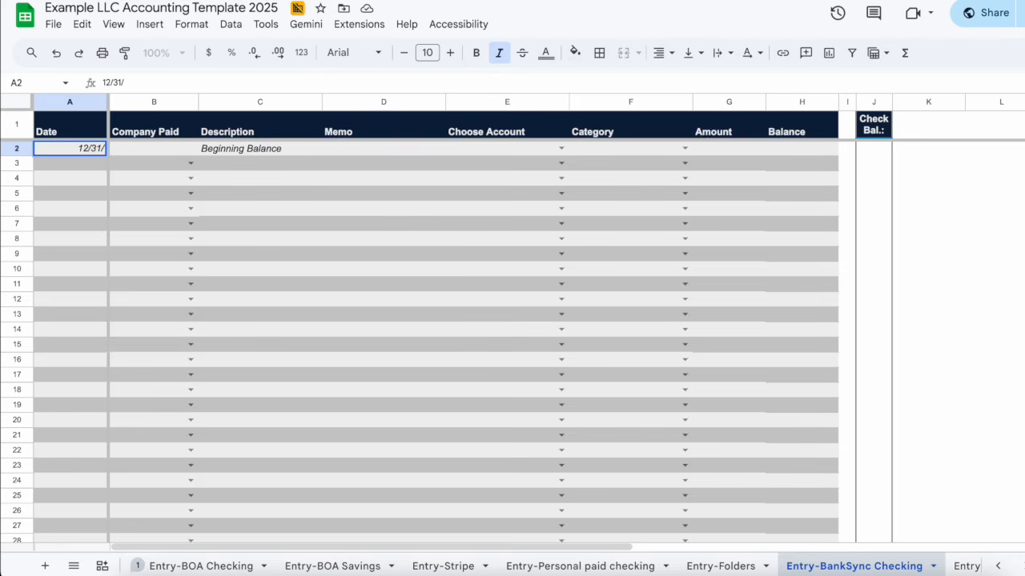
pyautogui.write('2024')
pyautogui.press('Tab')
pyautogui.press('Tab')
pyautogui.press('Tab')
pyautogui.press('Tab')
pyautogui.press('Tab')
pyautogui.press('Tab')
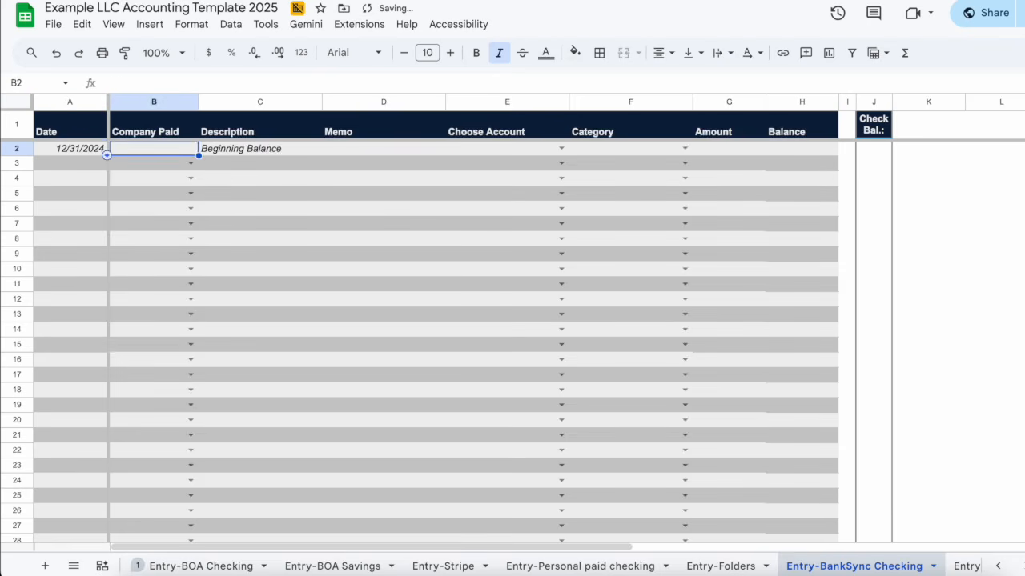
pyautogui.press('Tab')
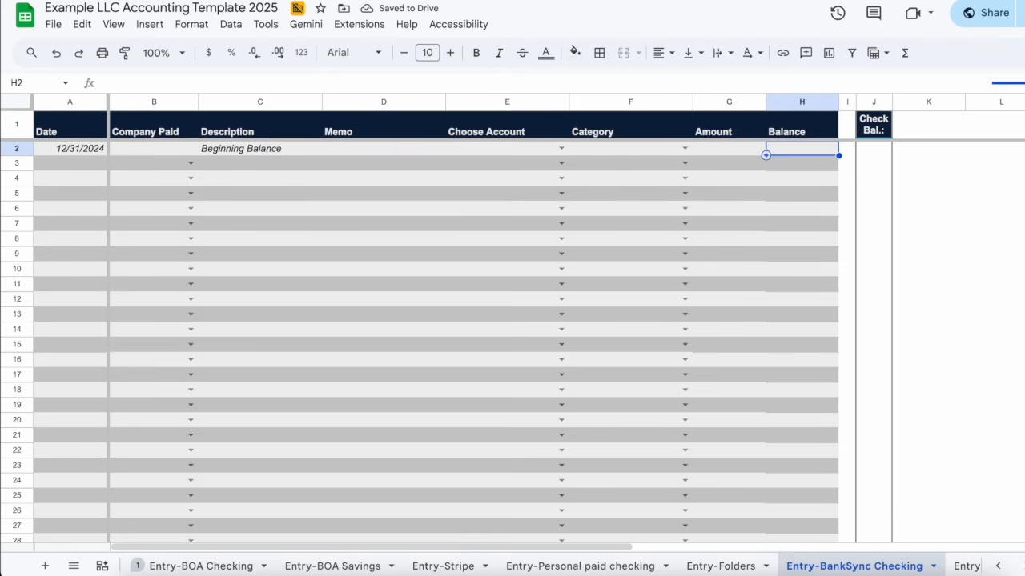
pyautogui.write('2280')
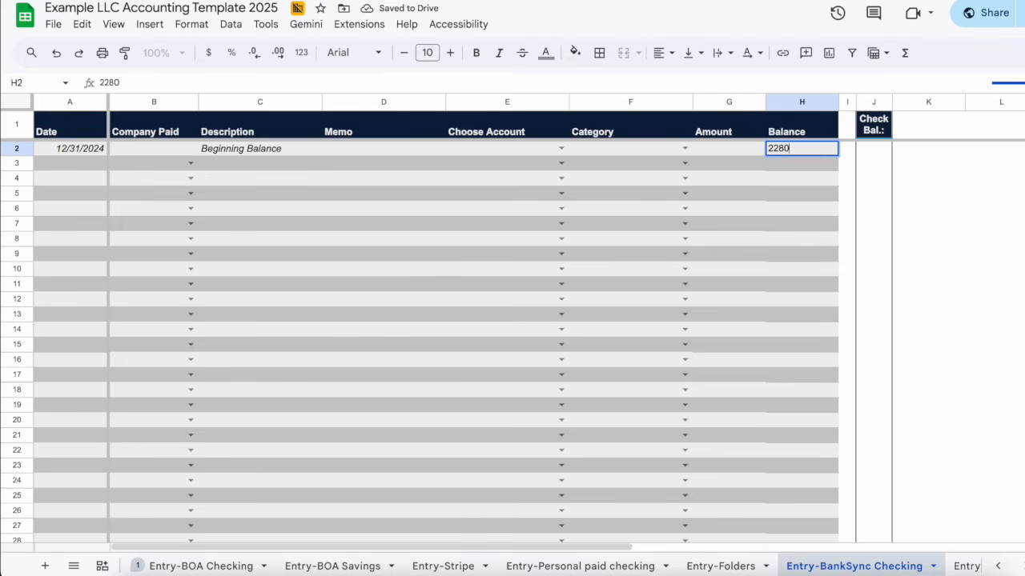
pyautogui.write('1.92')
pyautogui.press('Return')
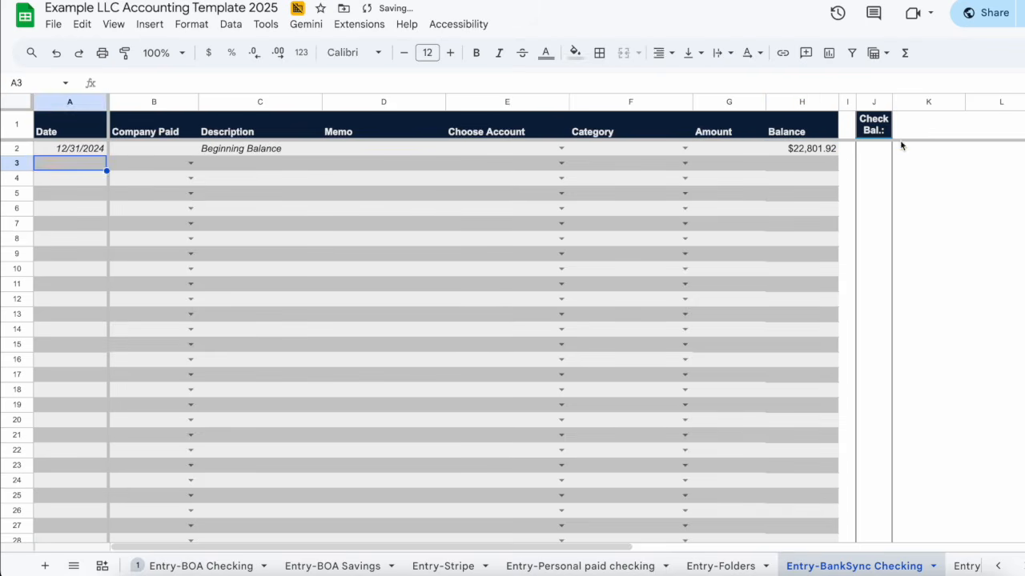
pyautogui.click(940, 183)
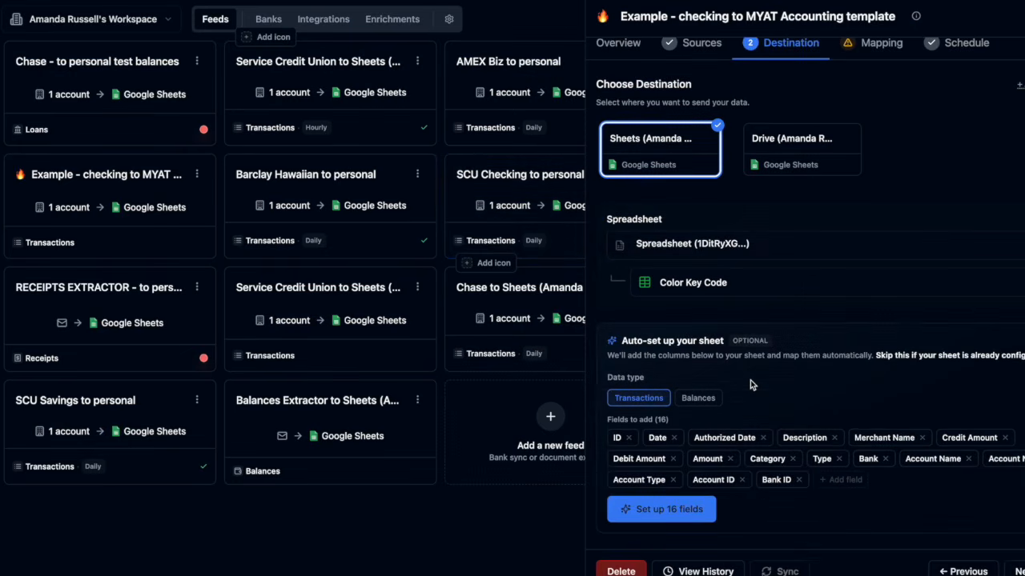
# Pick Entry-BankSync Checking as the destination sheet and continue to Mapping
pyautogui.click(719, 282)
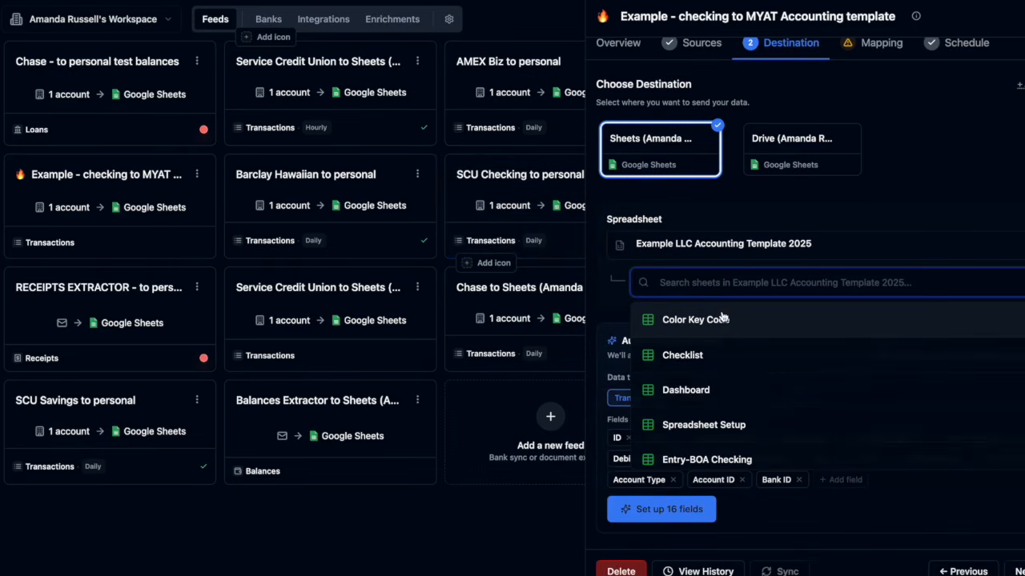
pyautogui.scroll(-5, 720, 317)
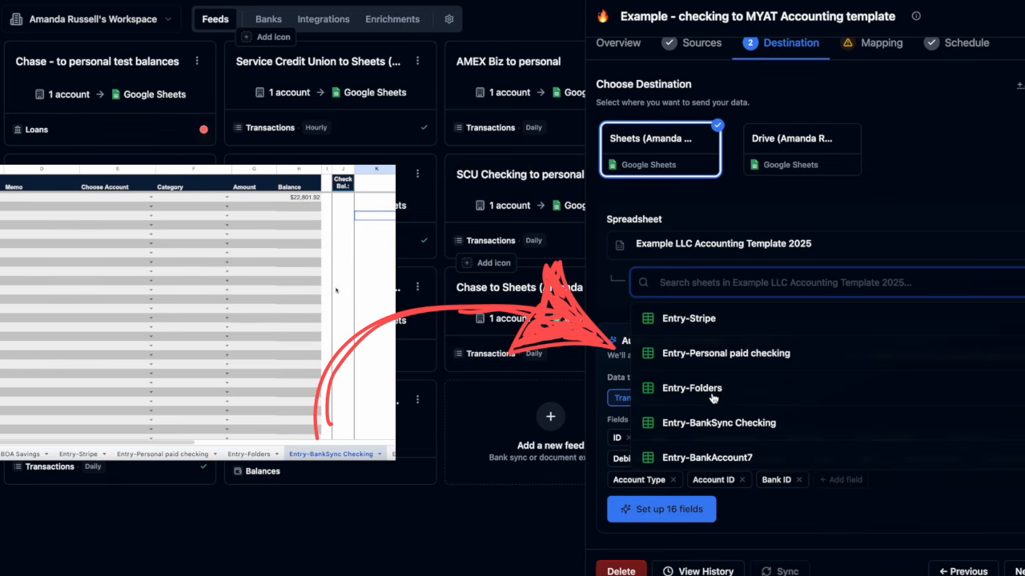
pyautogui.scroll(-1, 680, 384)
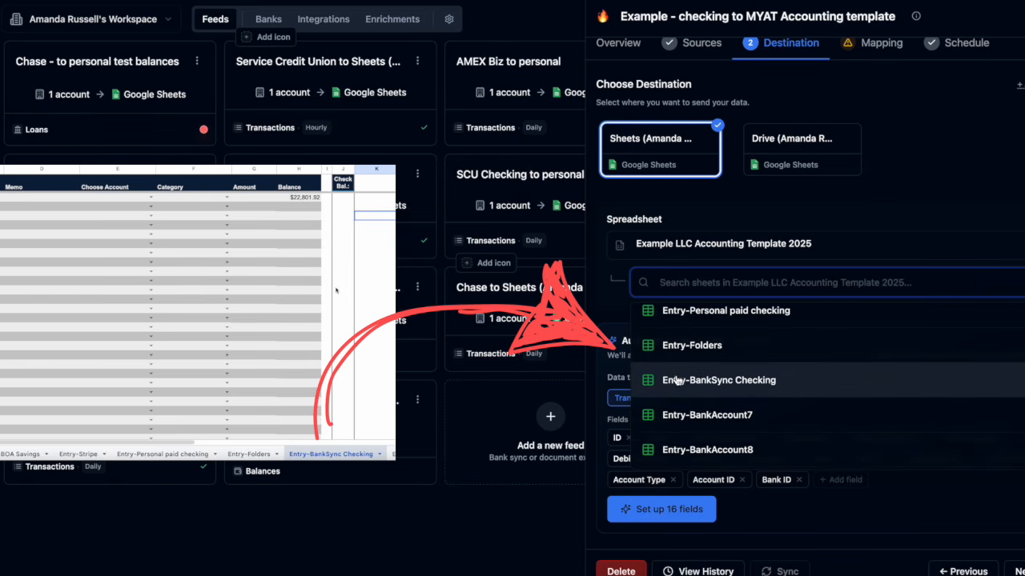
pyautogui.click(723, 382)
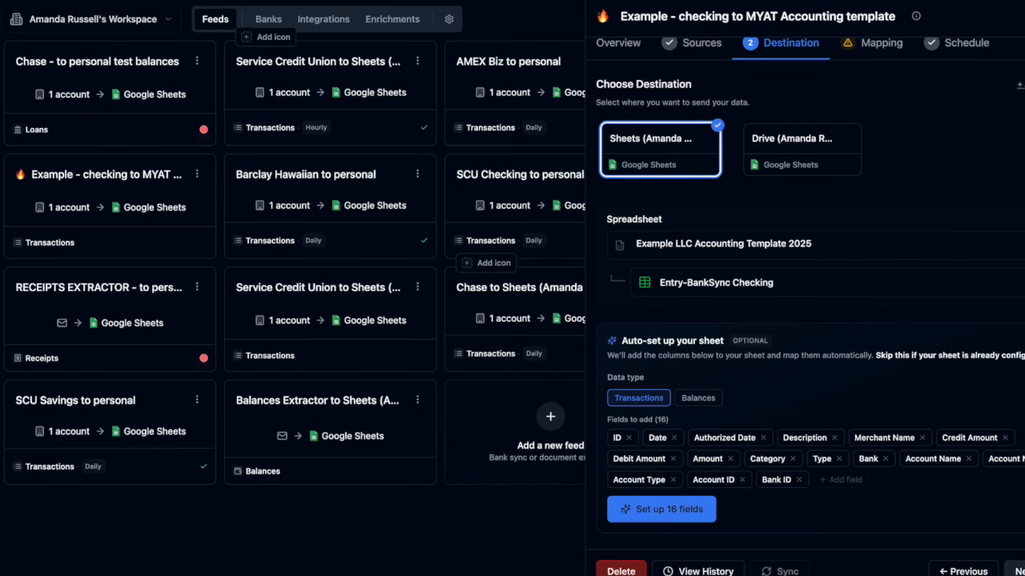
pyautogui.click(1013, 570)
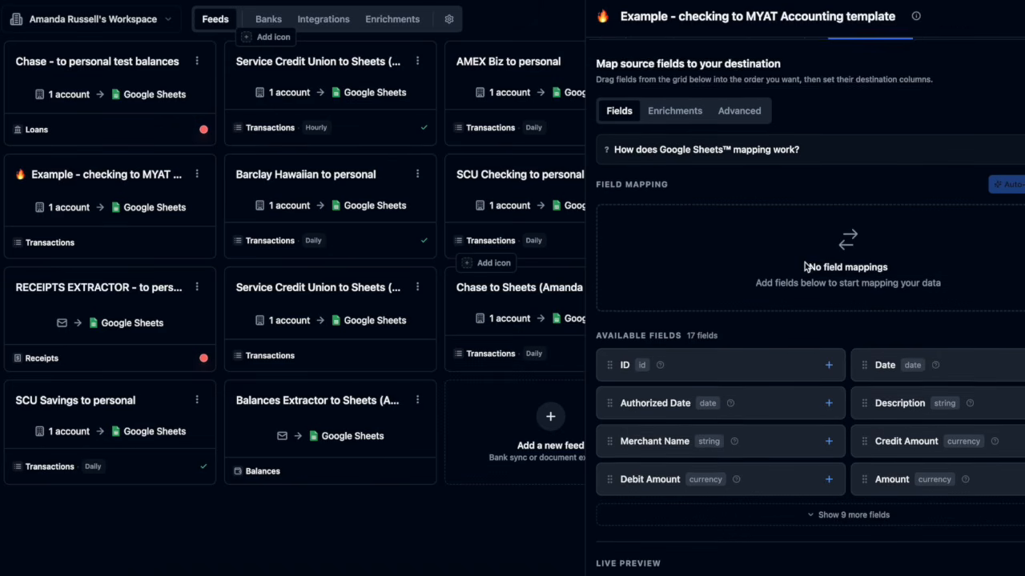
# Map Date to Column A, Merchant Name to Column C and Amount to Column G
pyautogui.scroll(-1, 806, 262)
pyautogui.click(885, 324)
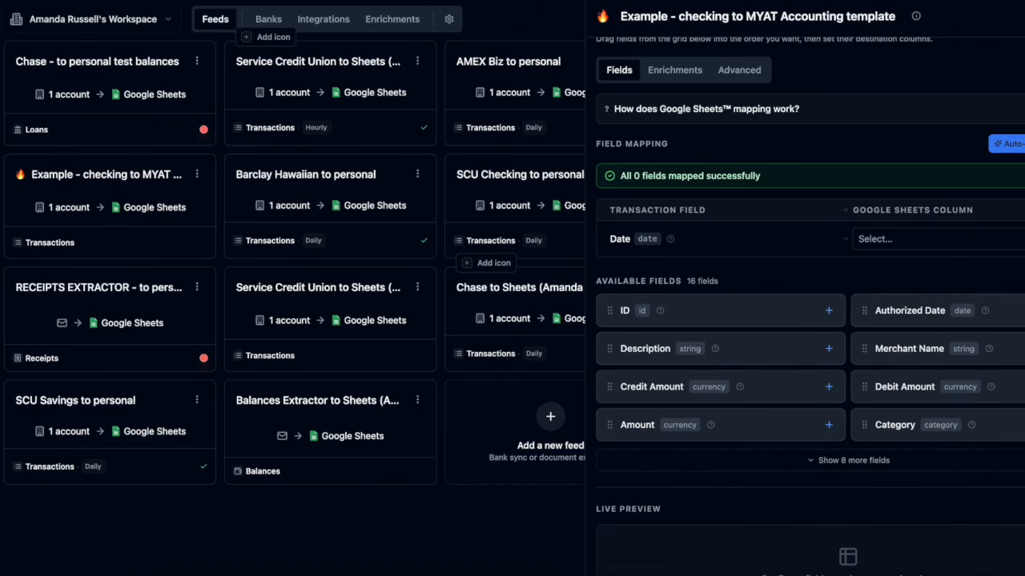
pyautogui.click(869, 239)
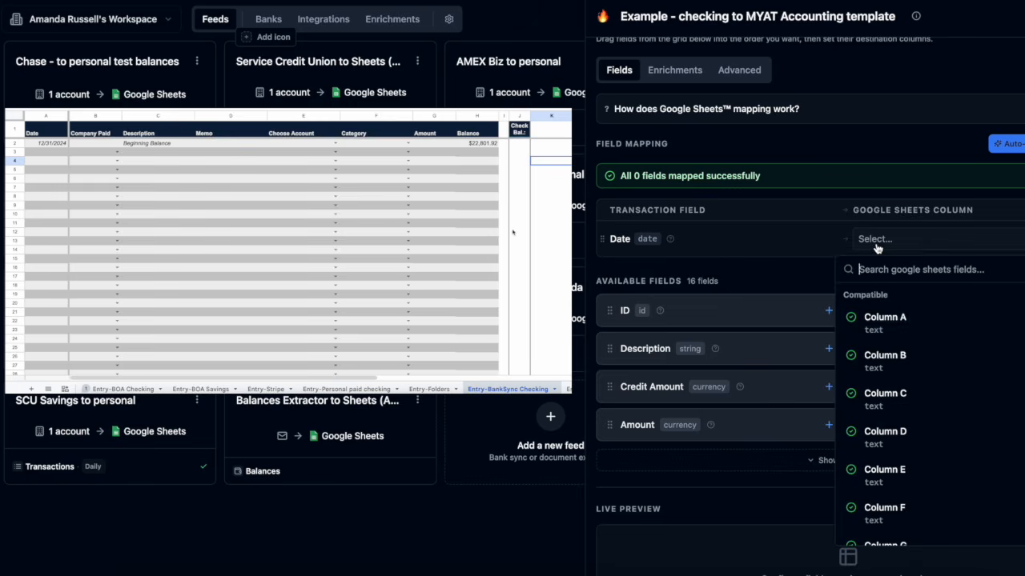
pyautogui.click(863, 324)
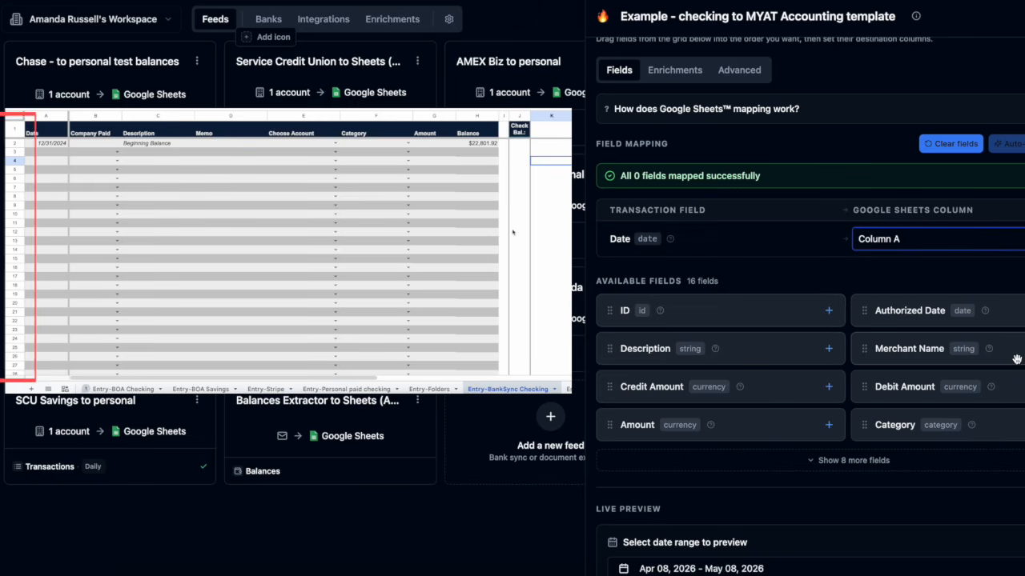
pyautogui.click(909, 349)
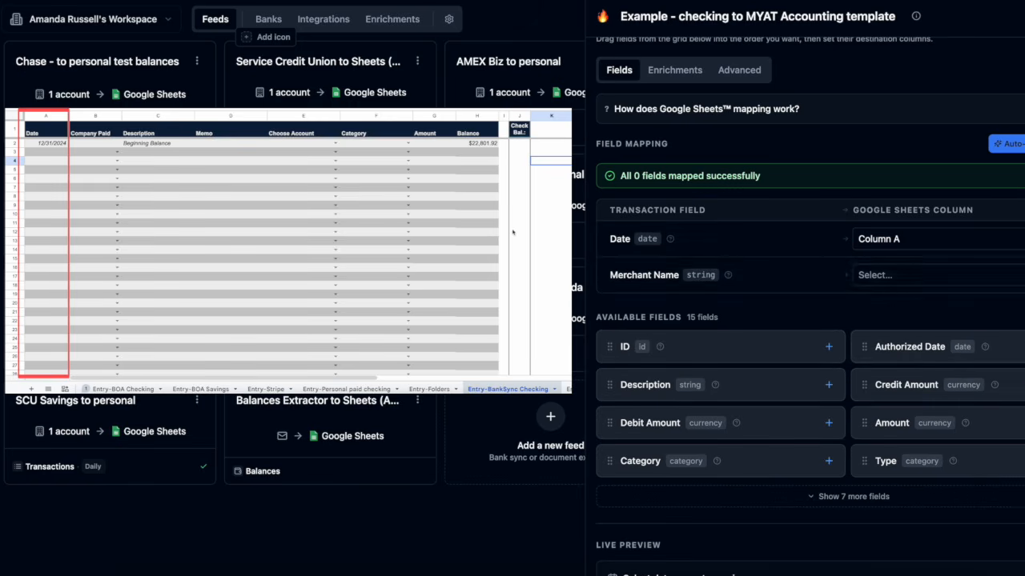
pyautogui.click(875, 275)
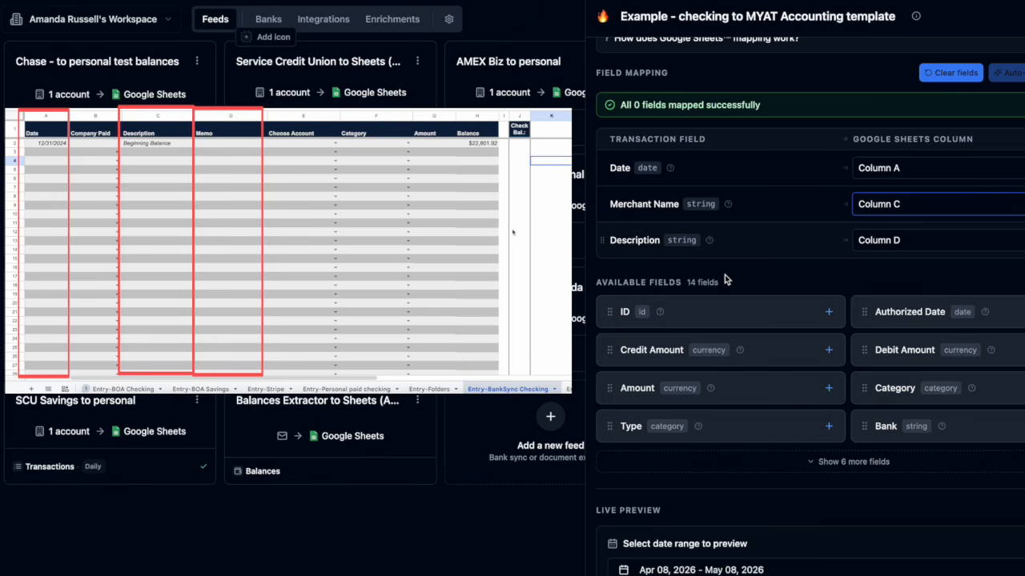
pyautogui.click(672, 387)
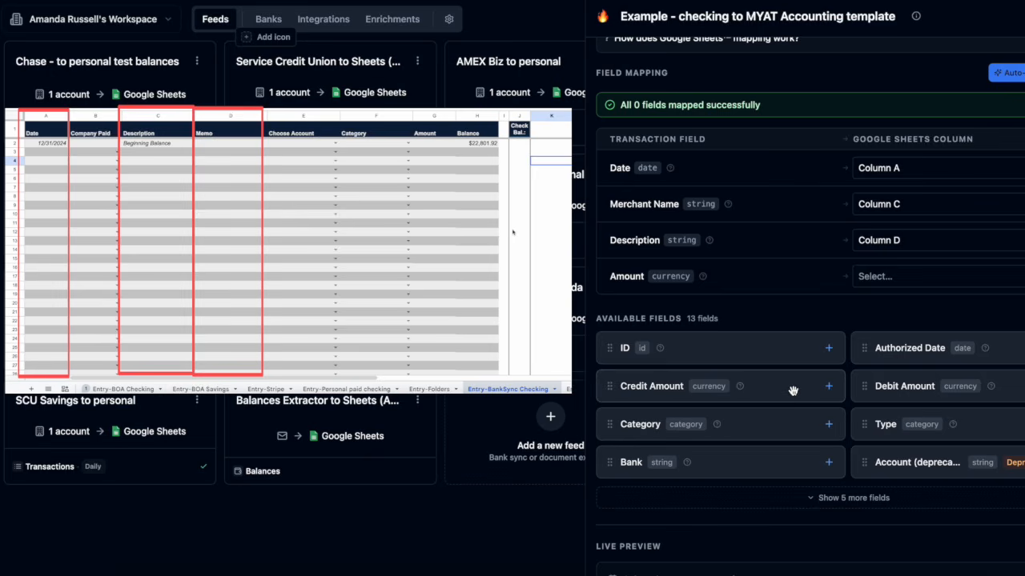
pyautogui.click(910, 279)
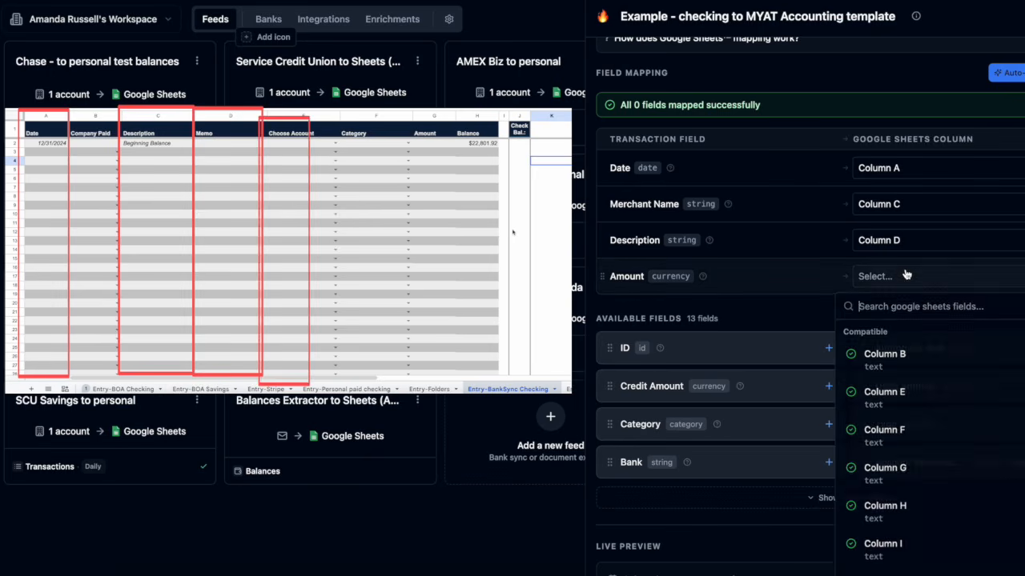
pyautogui.click(885, 482)
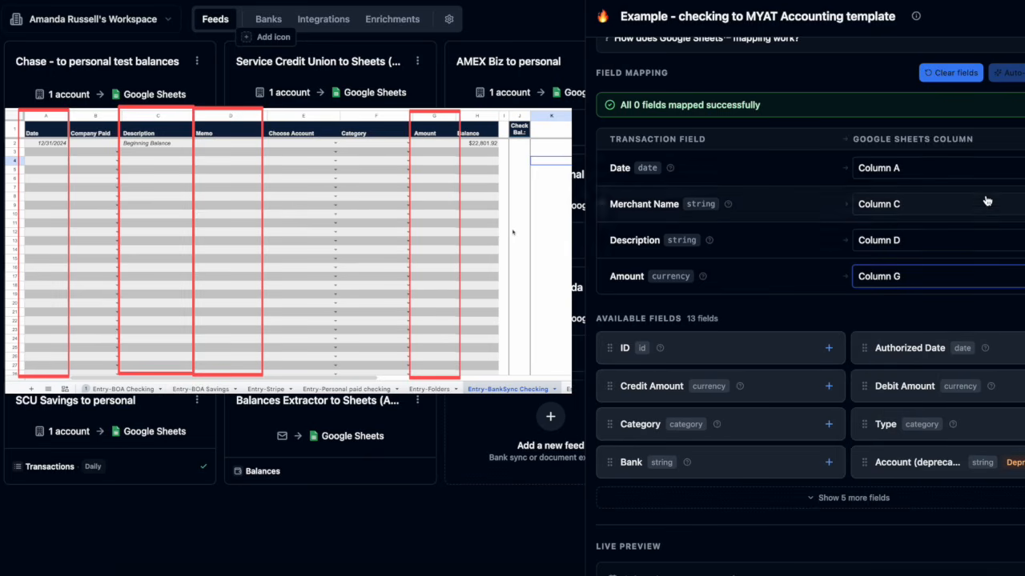
pyautogui.scroll(4, 985, 201)
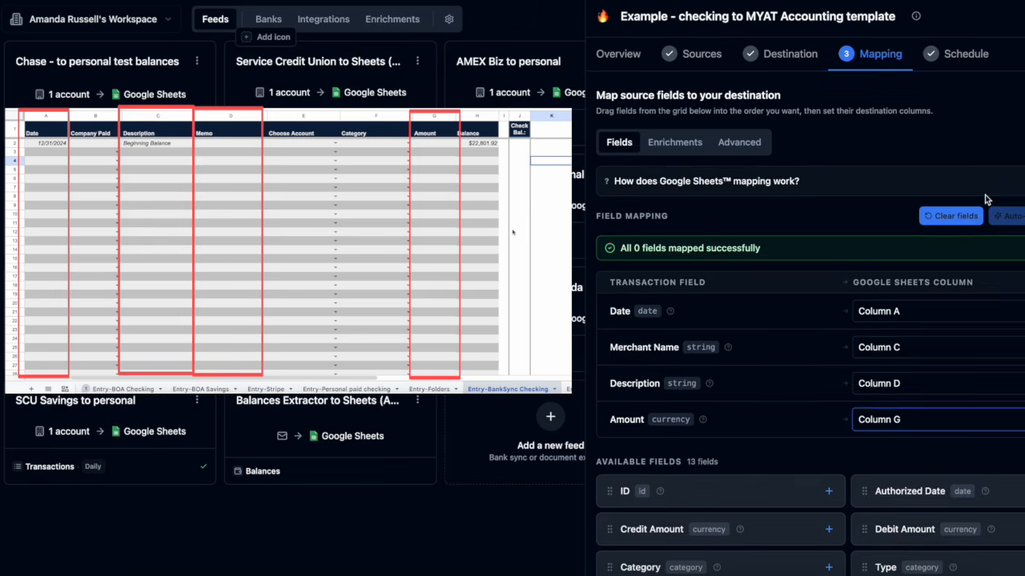
pyautogui.scroll(-8, 985, 201)
pyautogui.scroll(-6, 1003, 305)
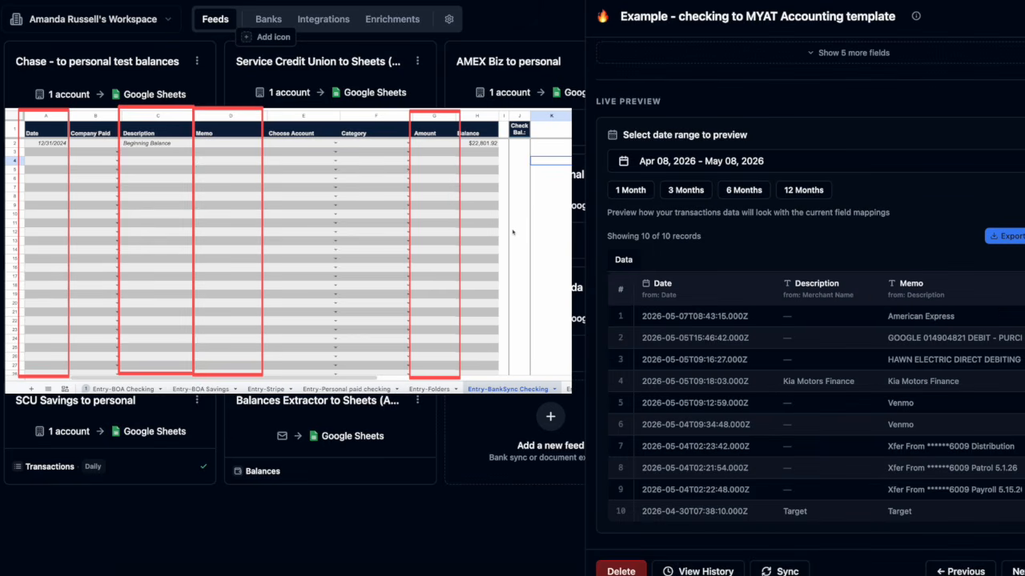
pyautogui.doubleClick(911, 283)
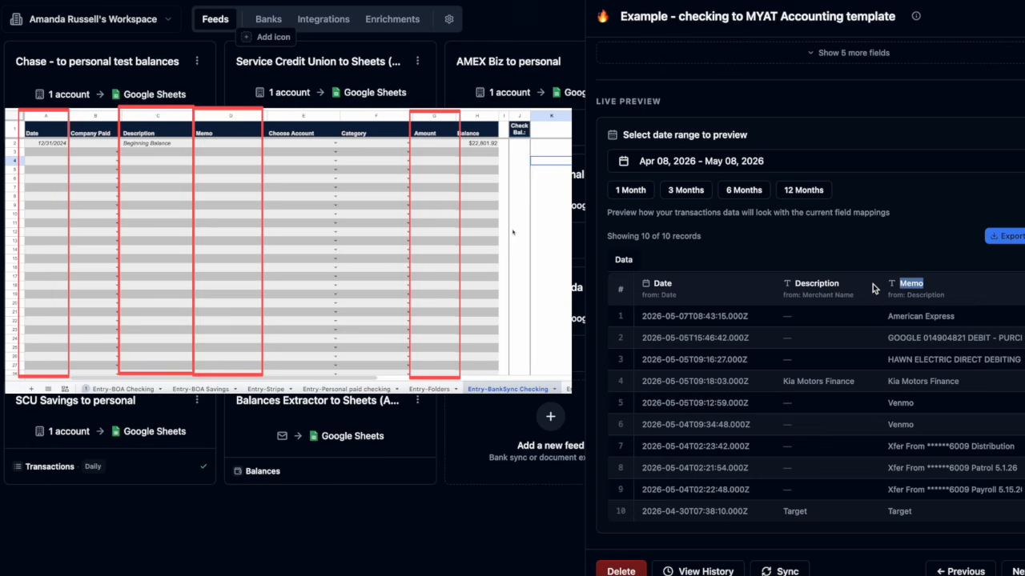
pyautogui.doubleClick(820, 283)
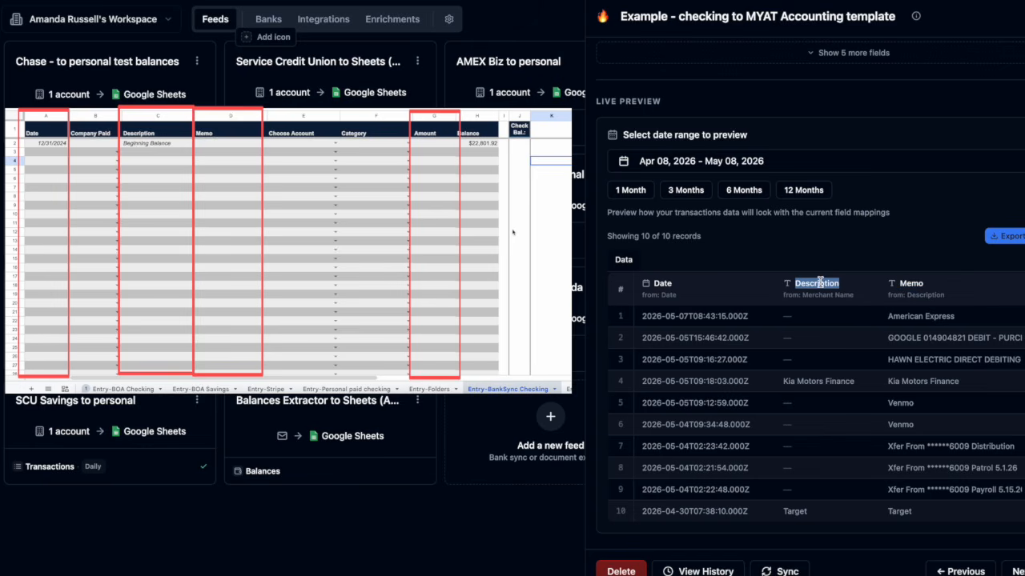
pyautogui.doubleClick(662, 284)
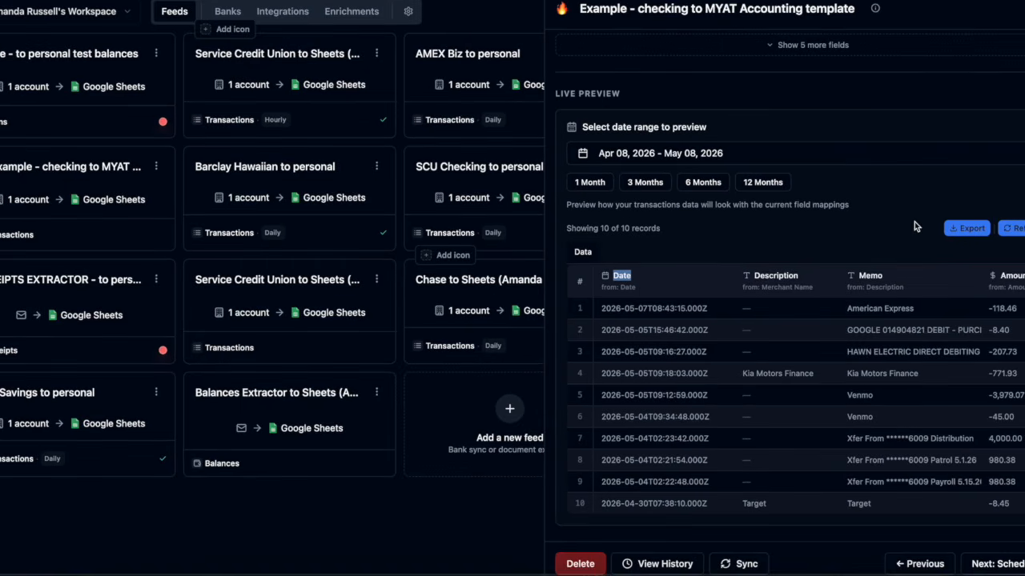
pyautogui.scroll(5, 955, 228)
pyautogui.scroll(-5, 915, 217)
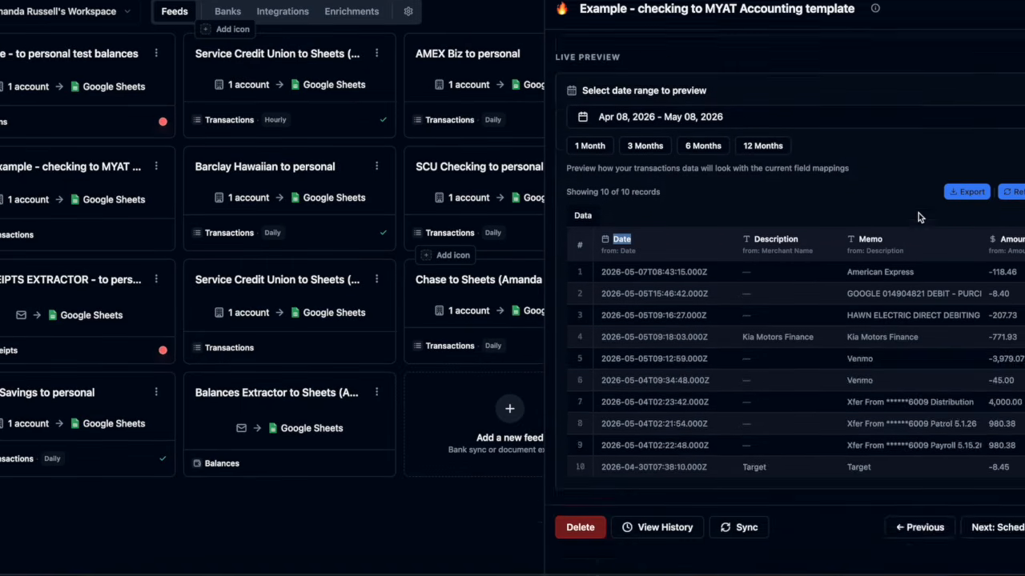
# Put the feed on a Daily sync schedule and review its overview
pyautogui.click(1006, 561)
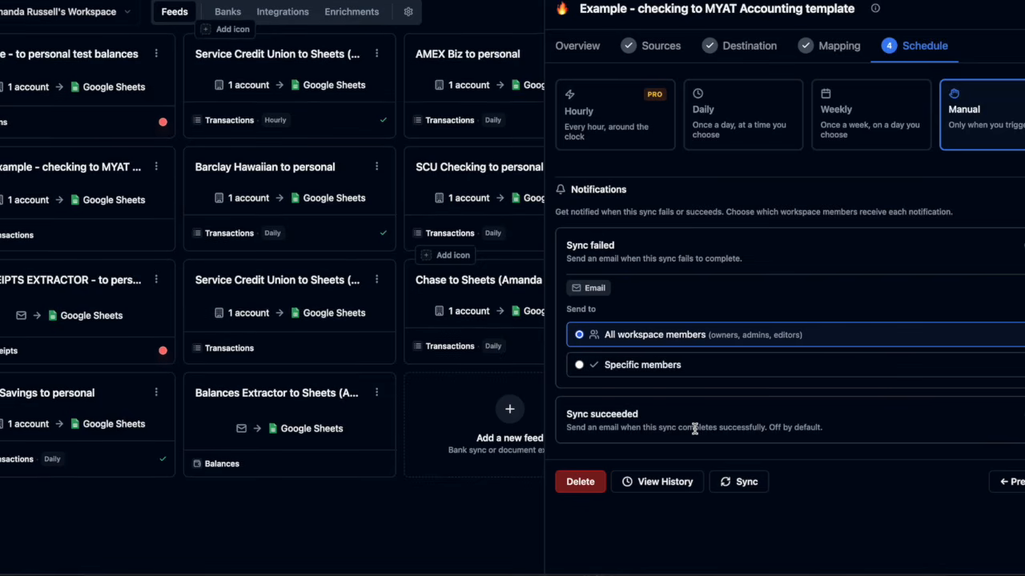
pyautogui.click(743, 128)
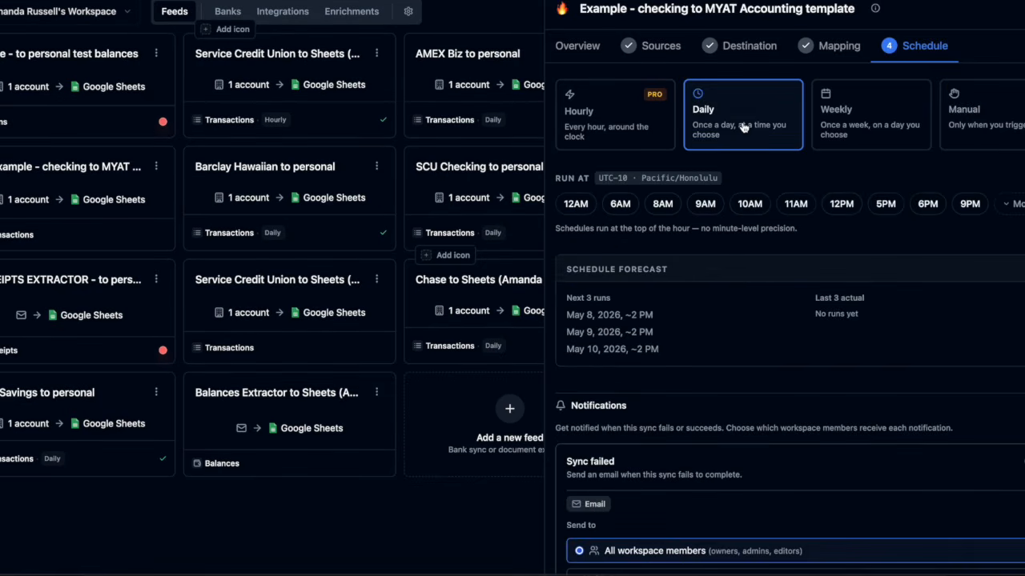
pyautogui.scroll(-3, 716, 320)
pyautogui.scroll(-1, 715, 333)
pyautogui.scroll(3, 715, 333)
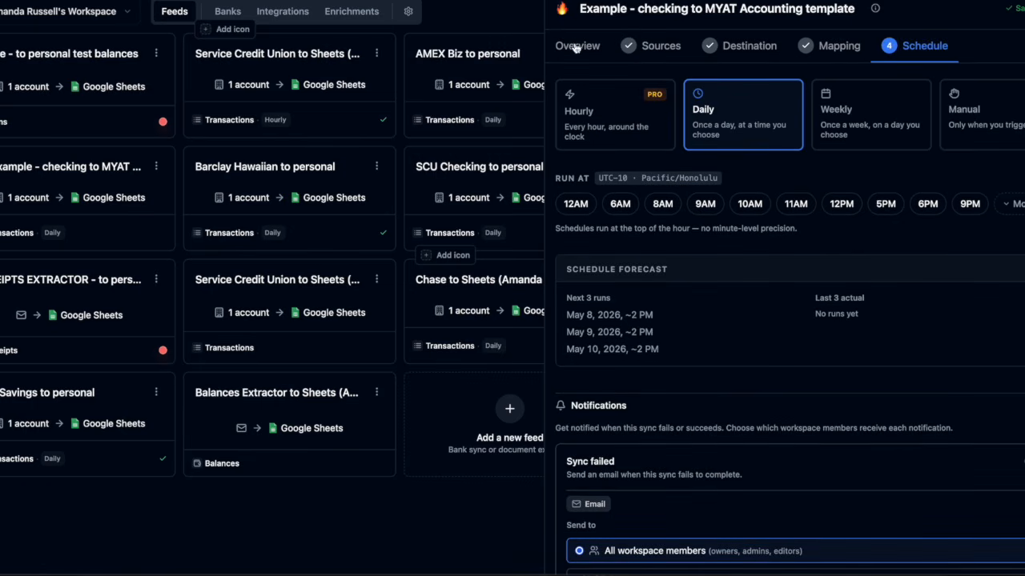
pyautogui.click(576, 46)
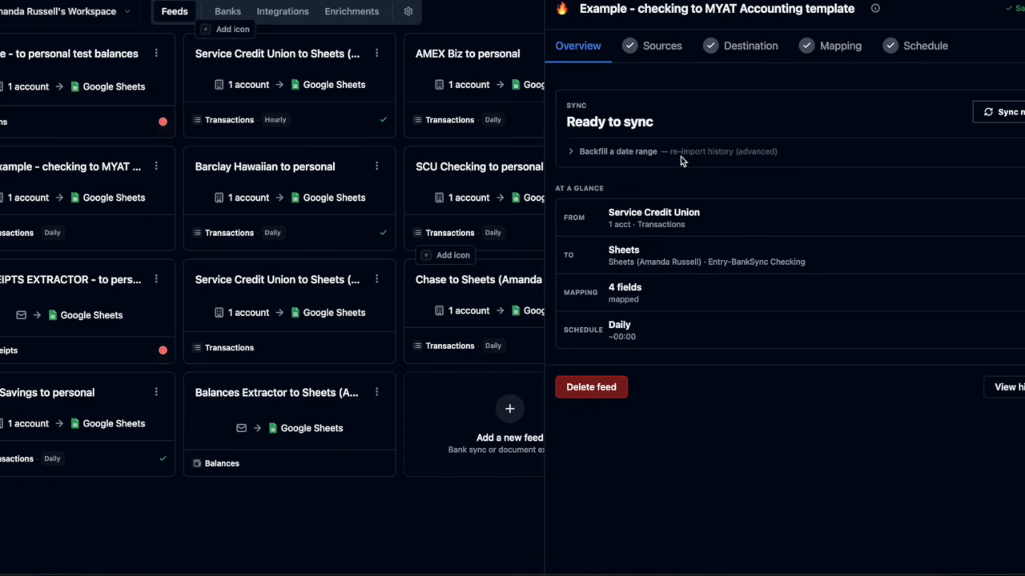
# Run a custom backfill from January 1 to December 31, 2025, confirming cleared rows
pyautogui.click(641, 152)
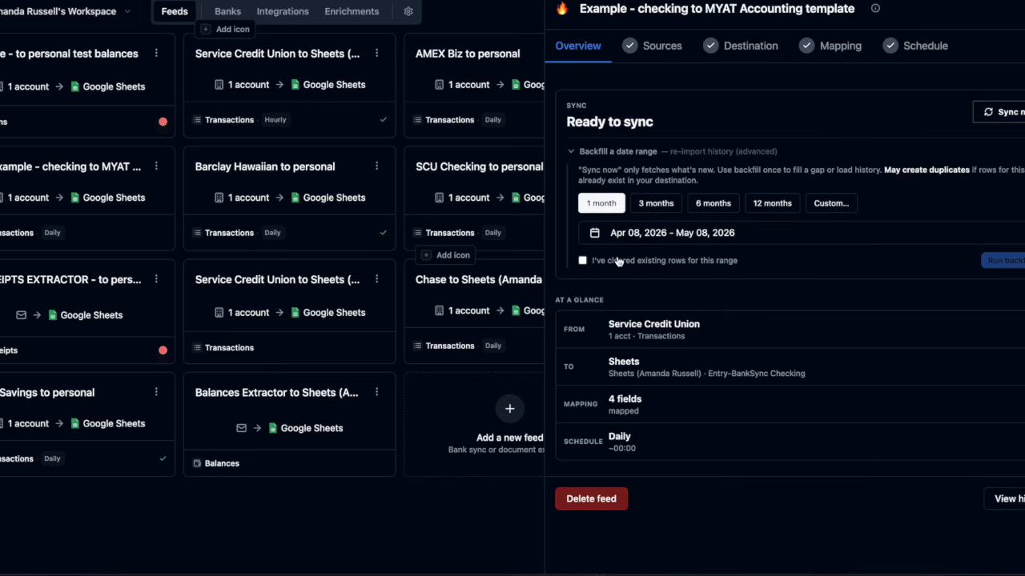
pyautogui.click(826, 204)
pyautogui.click(652, 232)
pyautogui.click(599, 267)
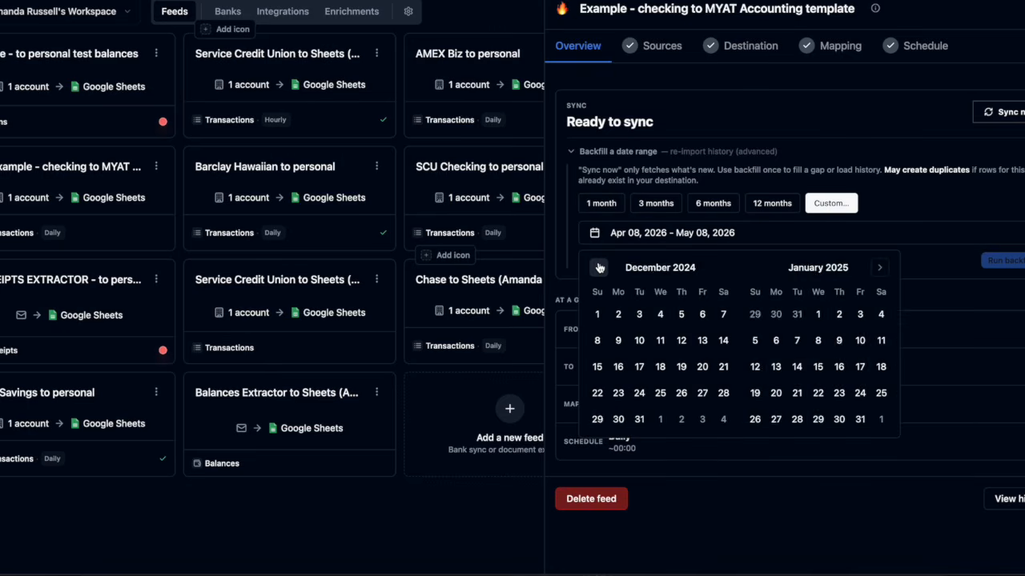
pyautogui.click(599, 268)
pyautogui.click(879, 268)
pyautogui.click(658, 314)
pyautogui.click(880, 269)
pyautogui.tripleClick(881, 269)
pyautogui.tripleClick(880, 269)
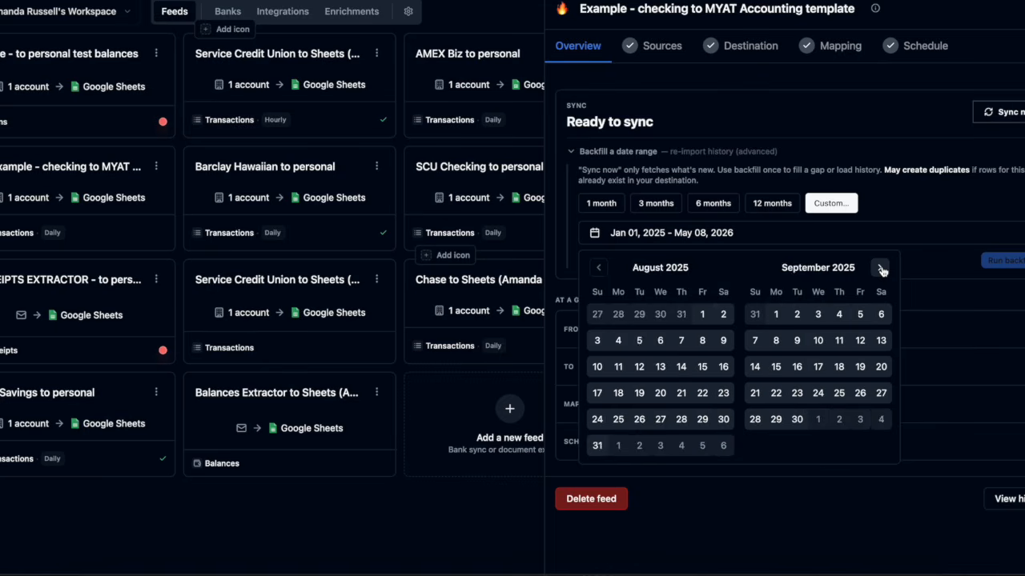
pyautogui.tripleClick(881, 268)
pyautogui.click(818, 420)
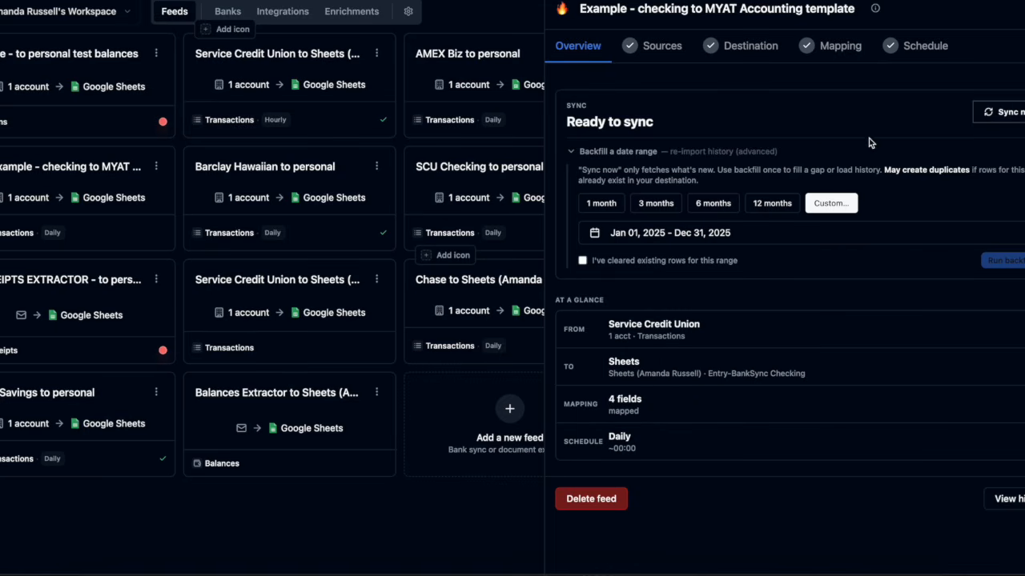
pyautogui.click(582, 260)
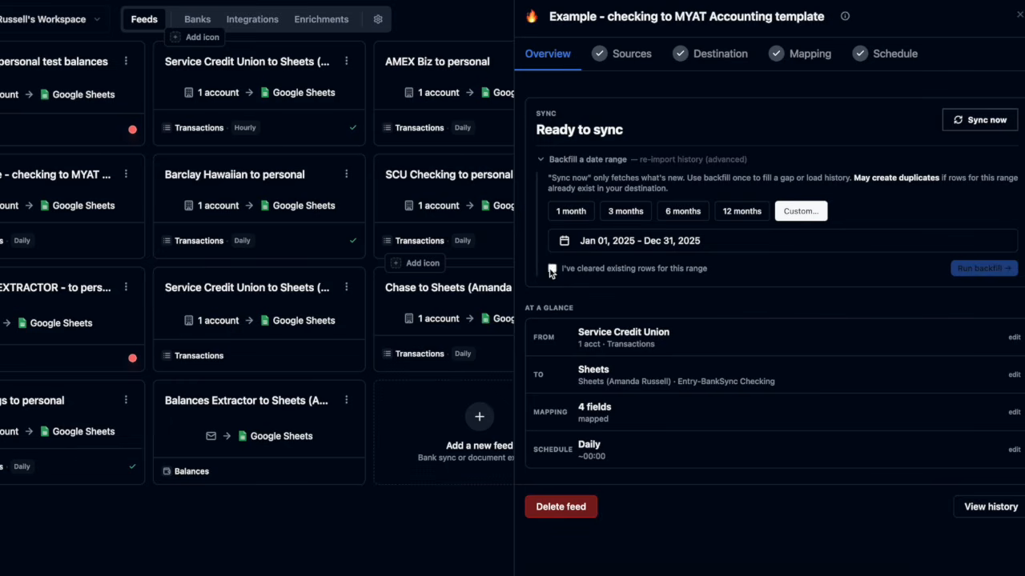
pyautogui.click(997, 257)
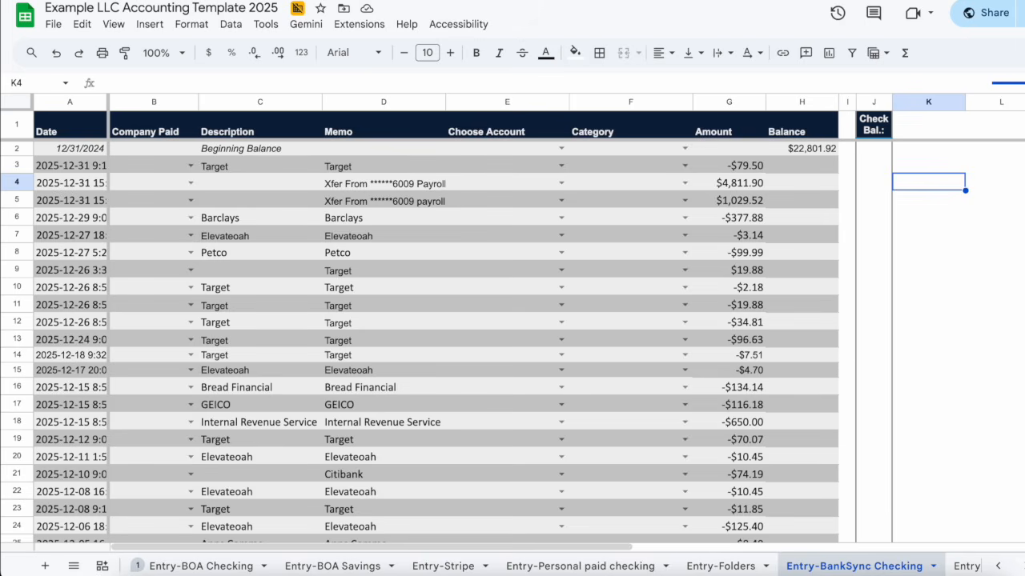
# Hide the Company Paid column (B) on the Entry-BankSync Checking sheet
pyautogui.click(70, 102)
pyautogui.moveTo(263, 93); pyautogui.dragTo(386, 93)
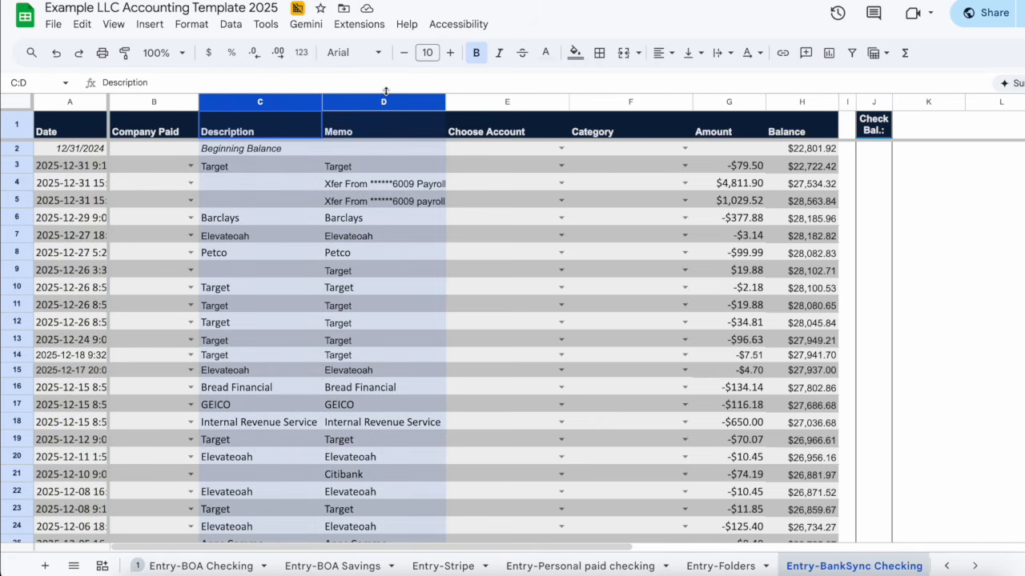
pyautogui.click(747, 97)
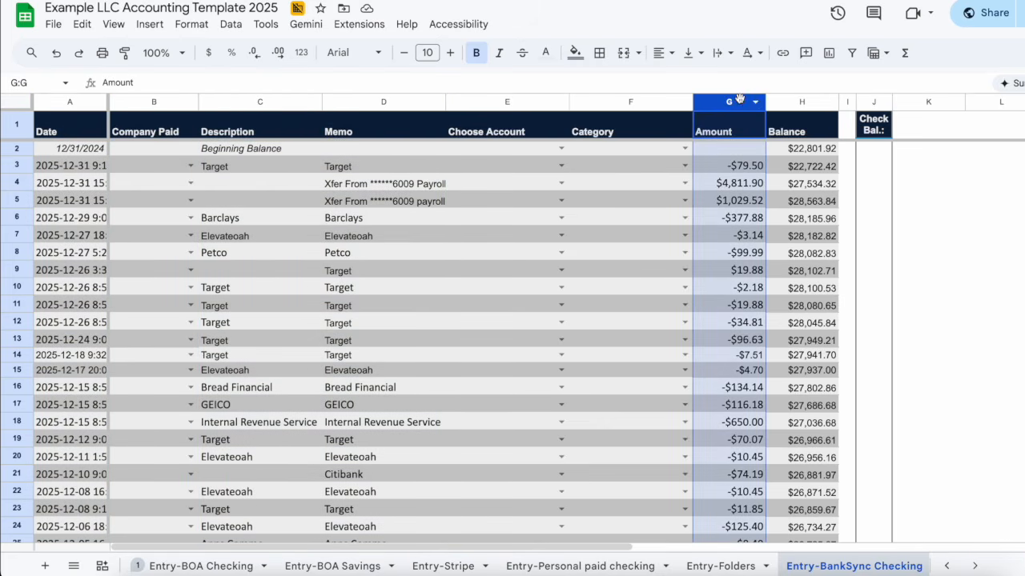
pyautogui.click(183, 105)
pyautogui.click(187, 102)
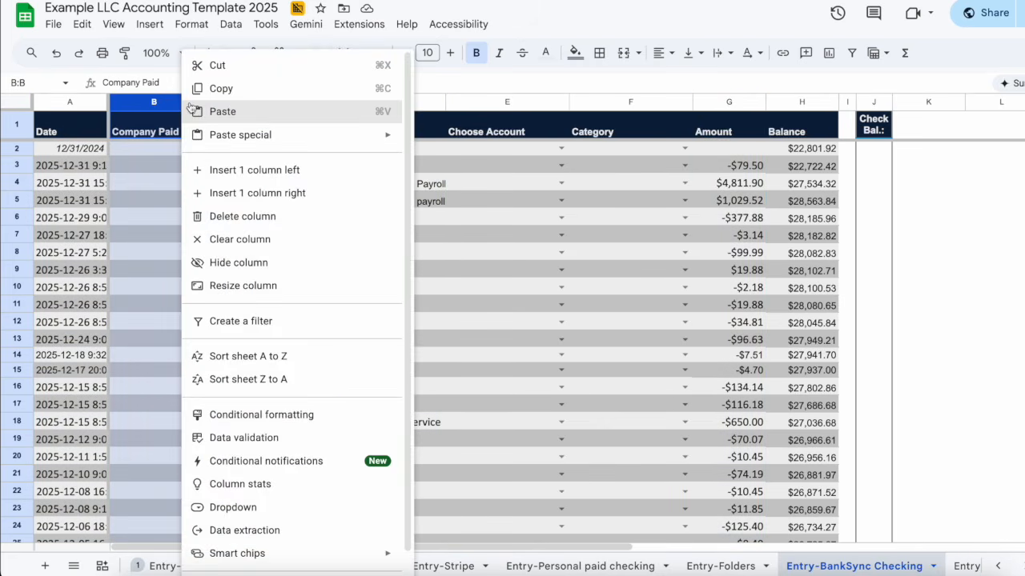
pyautogui.click(228, 263)
# Hide the Category column (F), then select cell E3
pyautogui.click(585, 102)
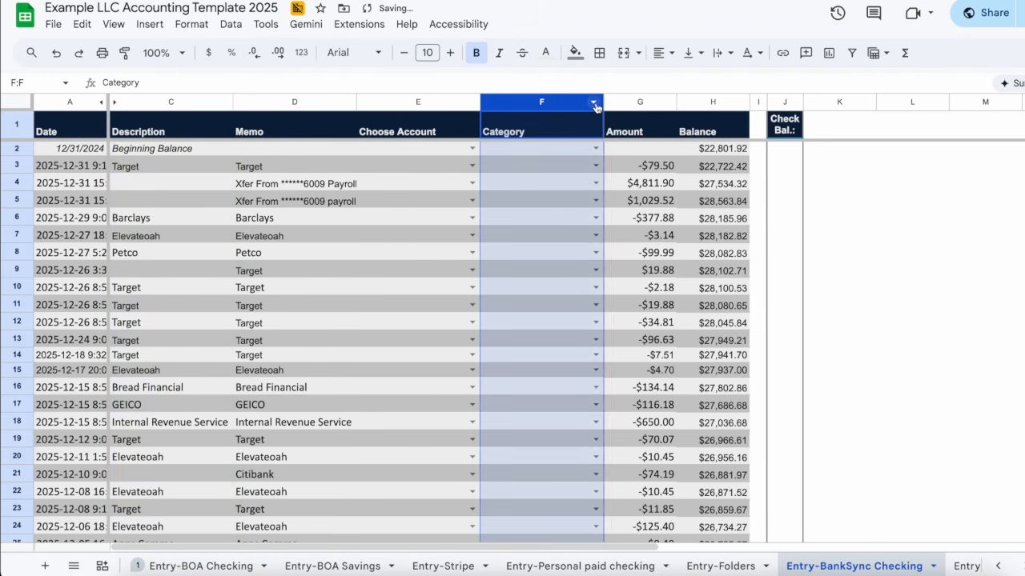
pyautogui.click(596, 104)
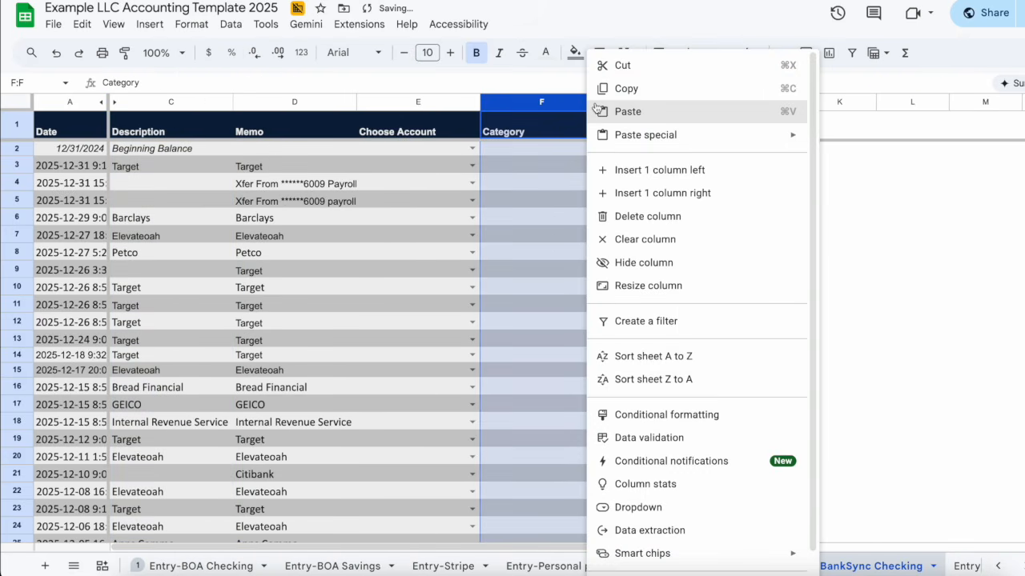
pyautogui.click(639, 268)
pyautogui.click(455, 168)
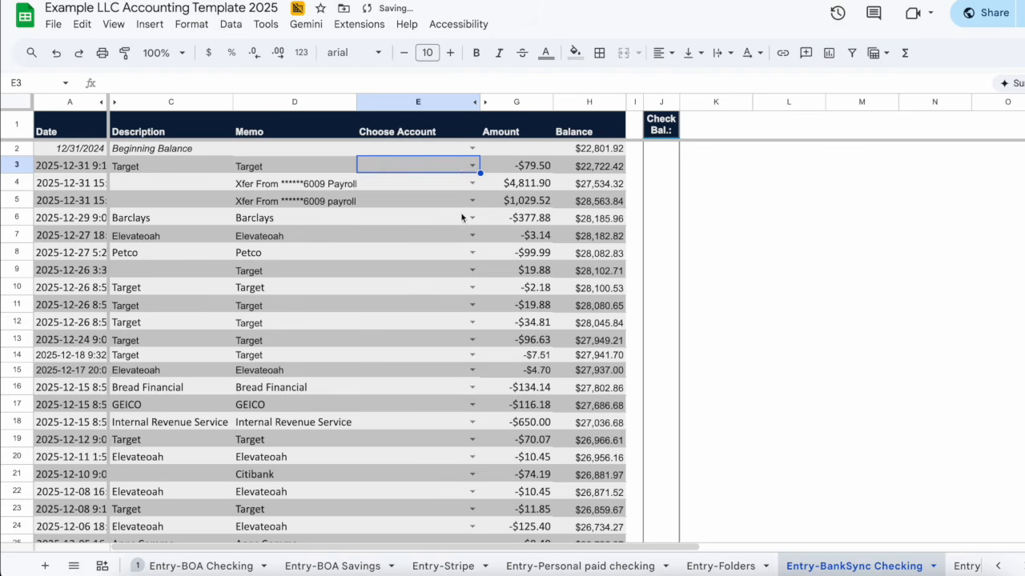
# Assign the Target transaction in E3 the Office Supplies account
pyautogui.click(472, 165)
pyautogui.scroll(-2, 410, 379)
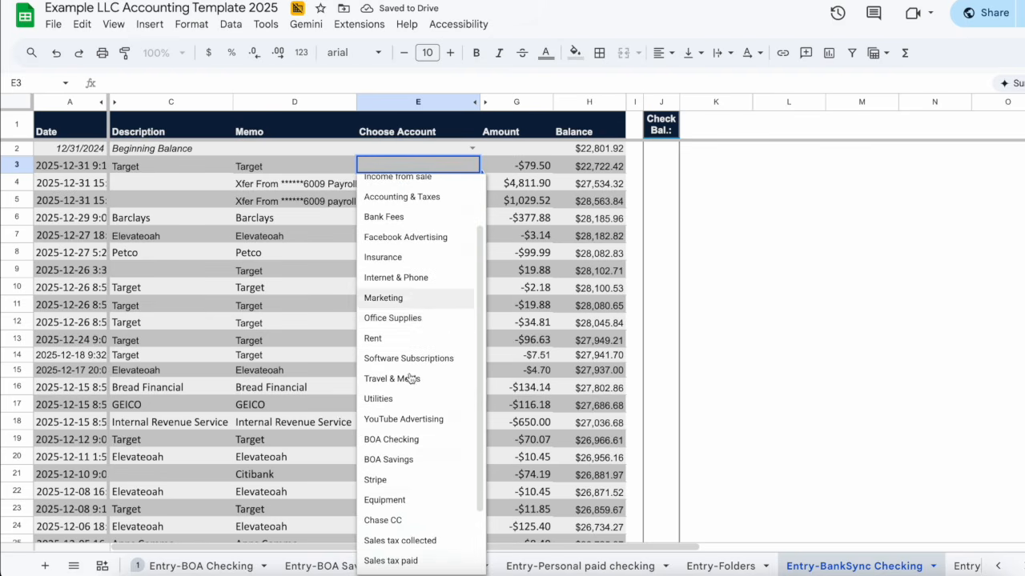
pyautogui.click(392, 318)
# Categorize both payroll transfers in E4 and E5 as Payroll
pyautogui.click(468, 180)
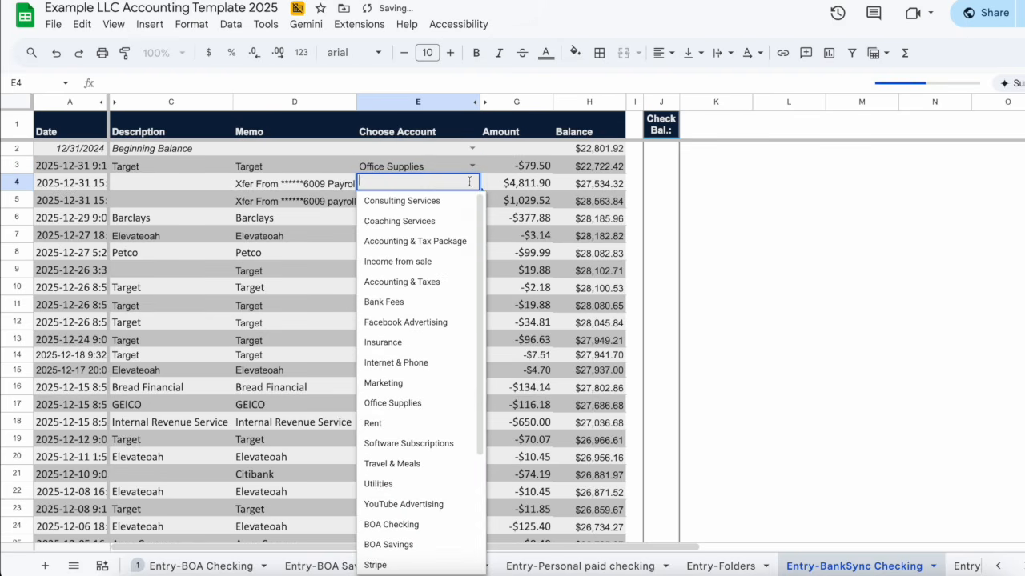
pyautogui.write('payr')
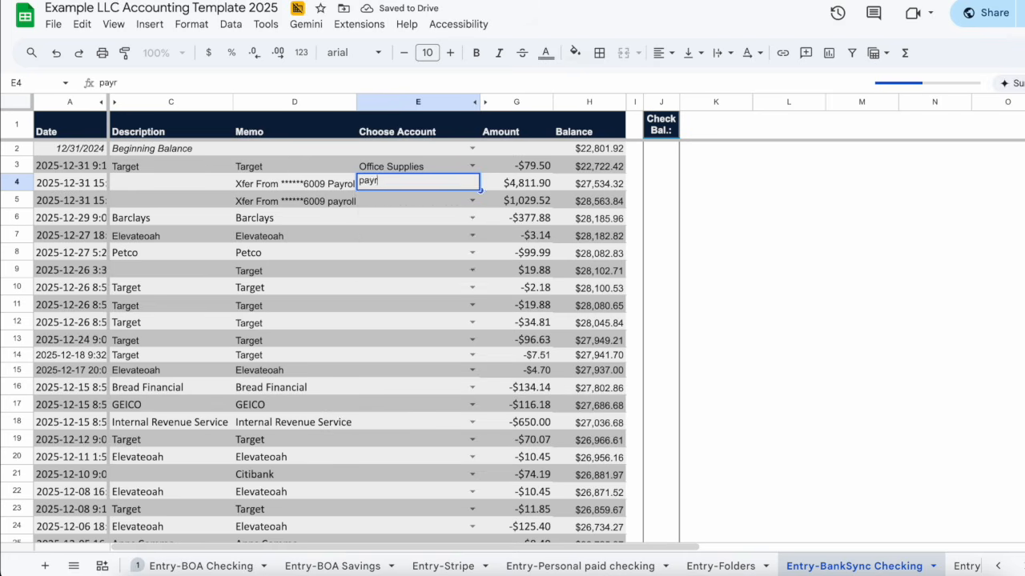
pyautogui.press('BackSpace')
pyautogui.press('BackSpace')
pyautogui.press('BackSpace')
pyautogui.write('w-')
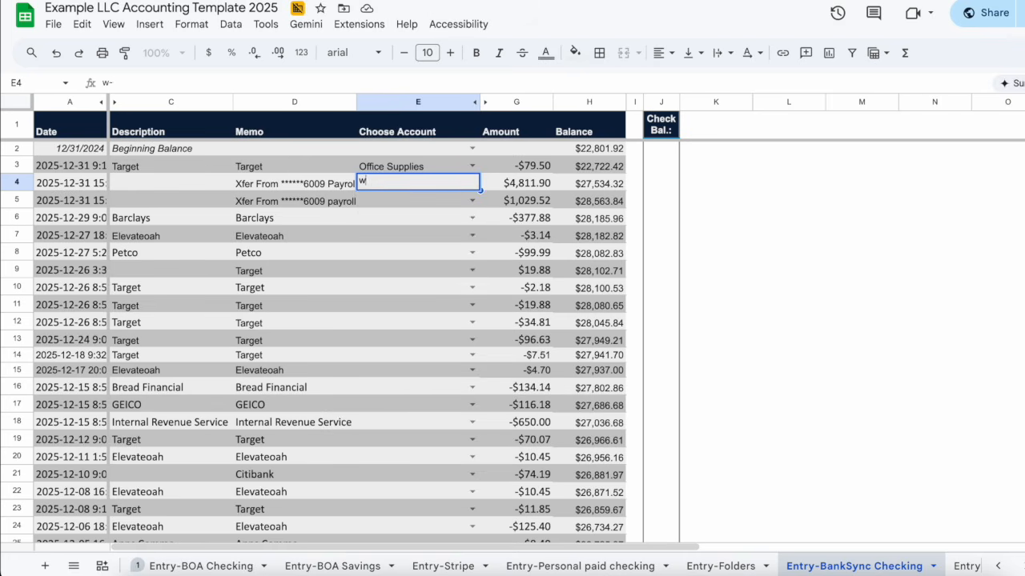
pyautogui.press('BackSpace')
pyautogui.write('payroll')
pyautogui.press('Return')
pyautogui.write('Pa')
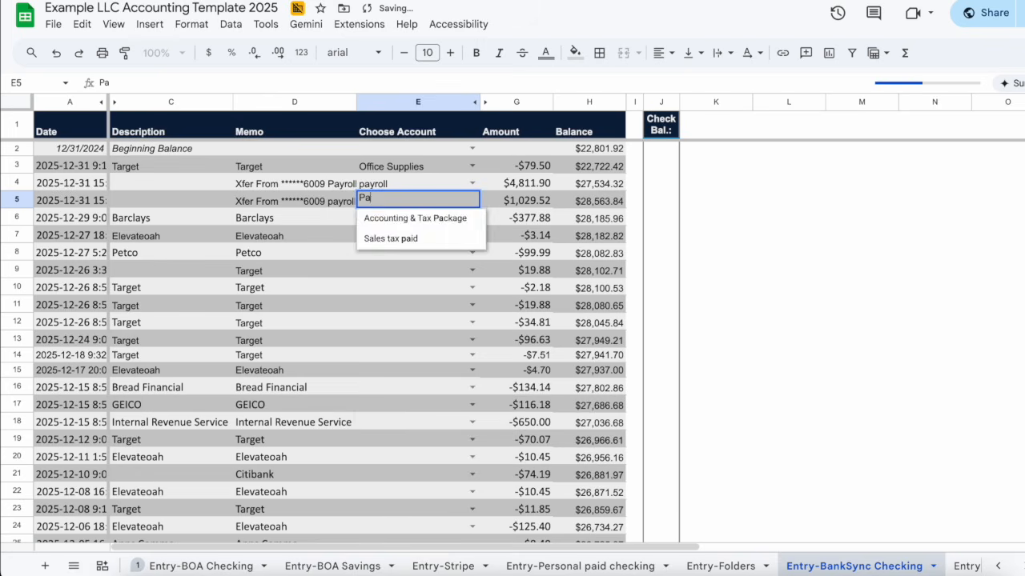
pyautogui.write('yroll')
pyautogui.press('Return')
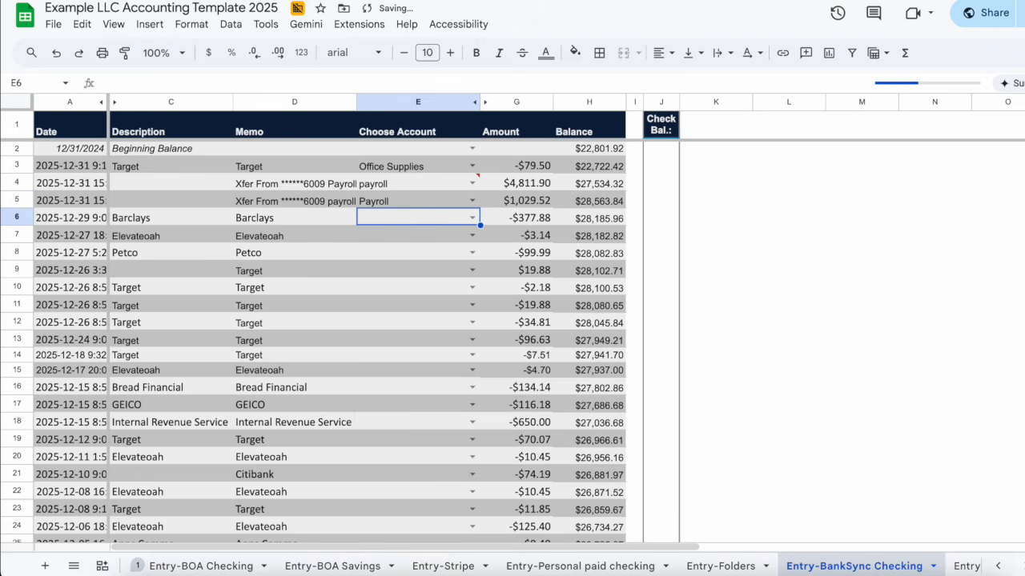
# Set the Barclays transaction in E6 to Chase CC and start entering 'heal' in E7
pyautogui.write('cc')
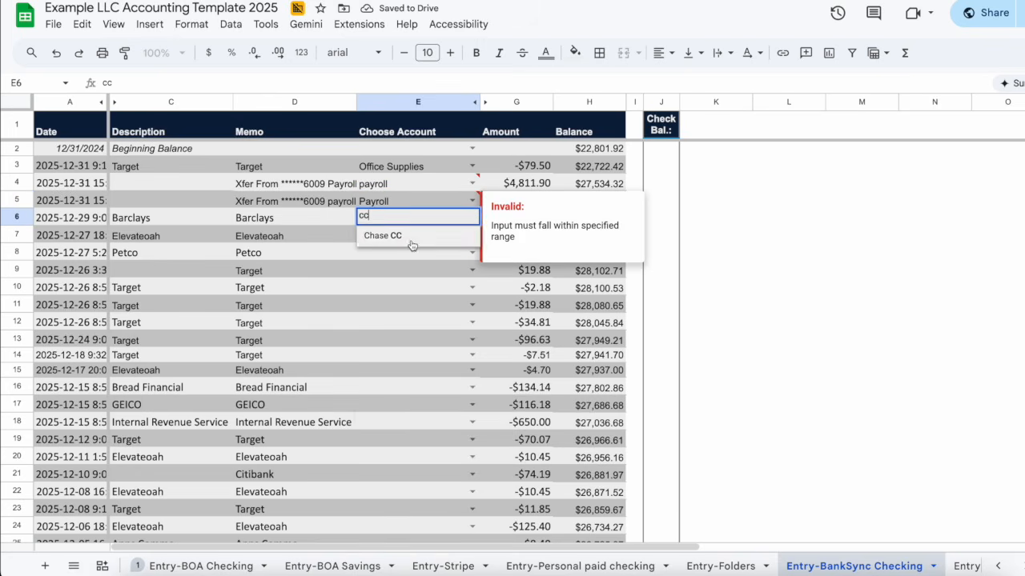
pyautogui.click(411, 245)
pyautogui.press('Return')
pyautogui.write('heal')
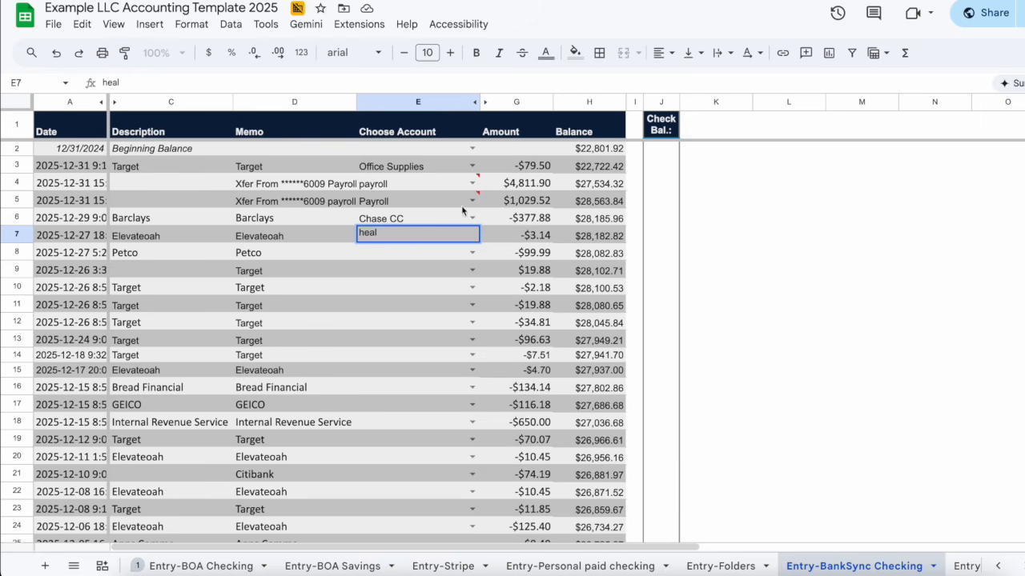
# Go via Spreadsheet Setup to the Report: Income Statement sheet and scroll down to Net Biz Income
pyautogui.scroll(5, 239, 566)
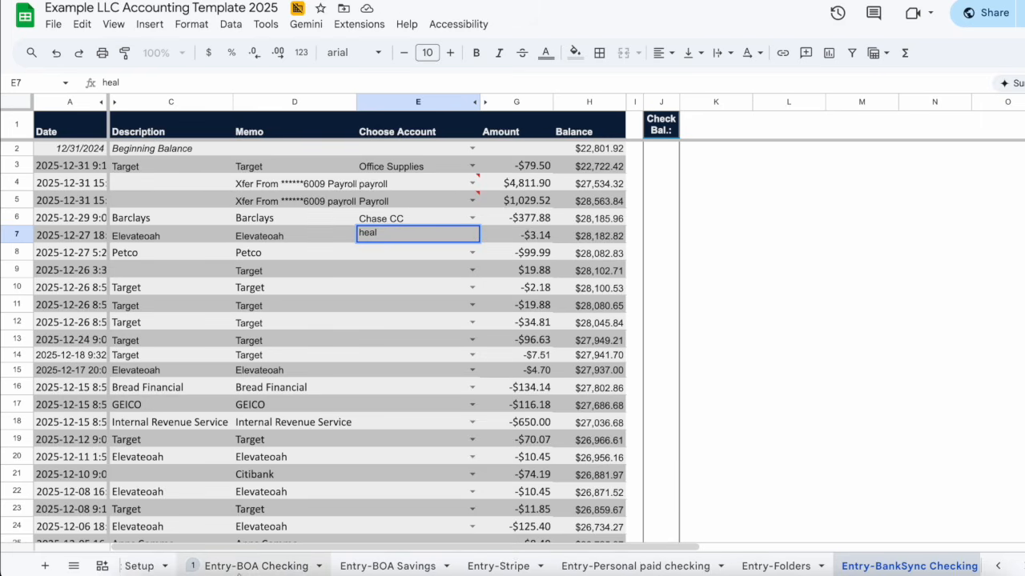
pyautogui.click(407, 566)
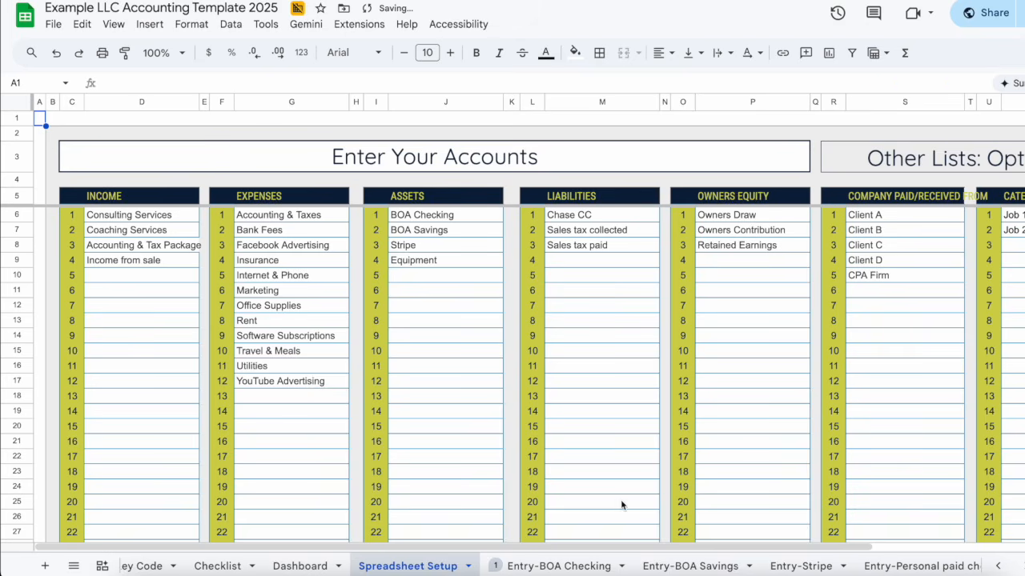
pyautogui.scroll(-5, 720, 566)
pyautogui.scroll(-5, 739, 568)
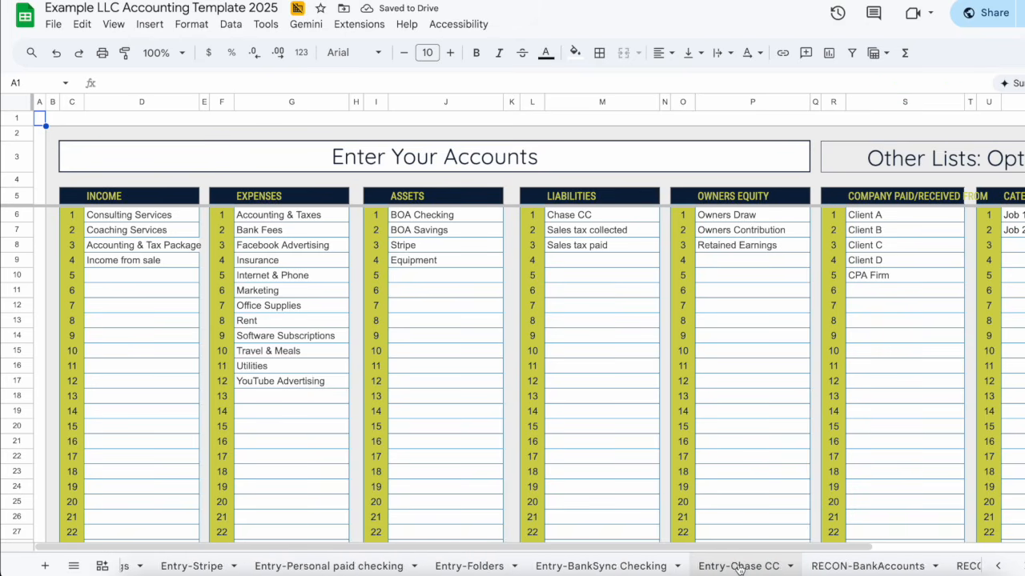
pyautogui.click(772, 566)
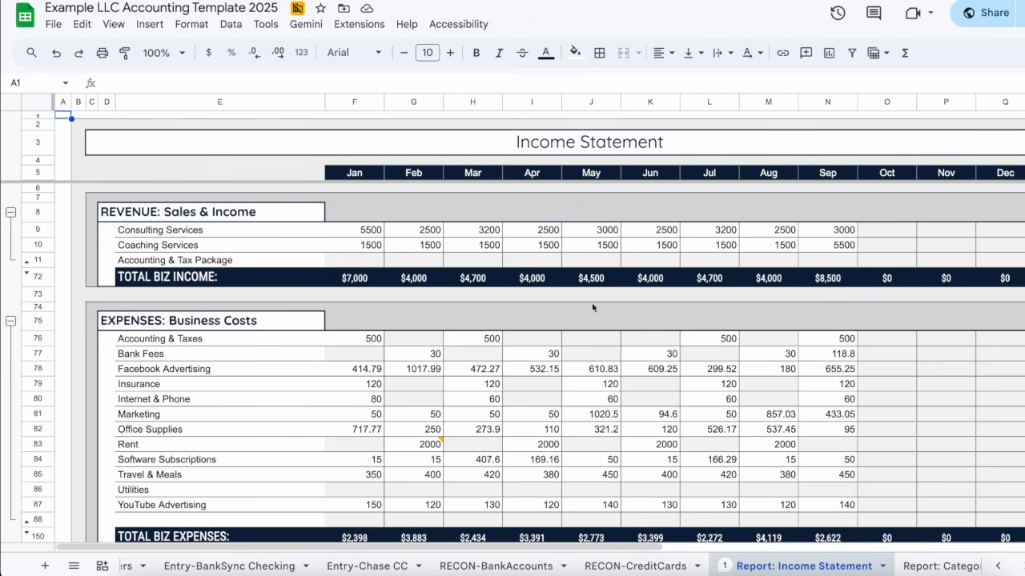
pyautogui.scroll(-2, 529, 336)
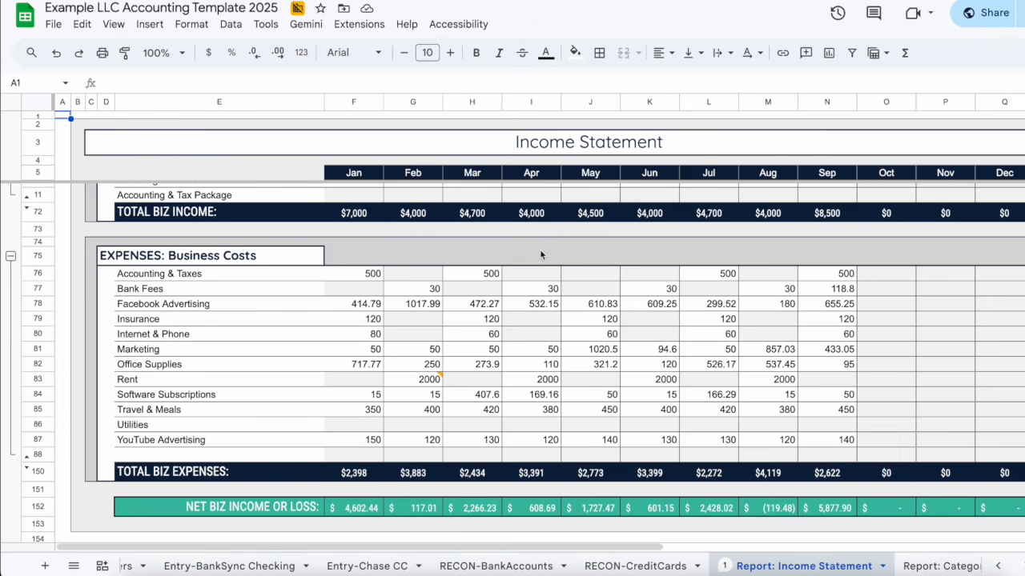
pyautogui.click(540, 254)
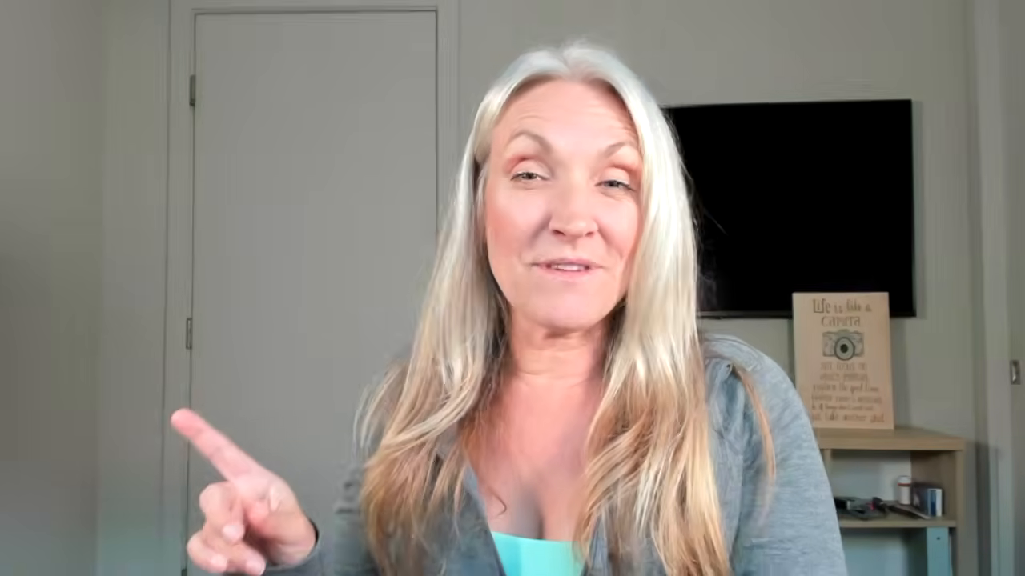